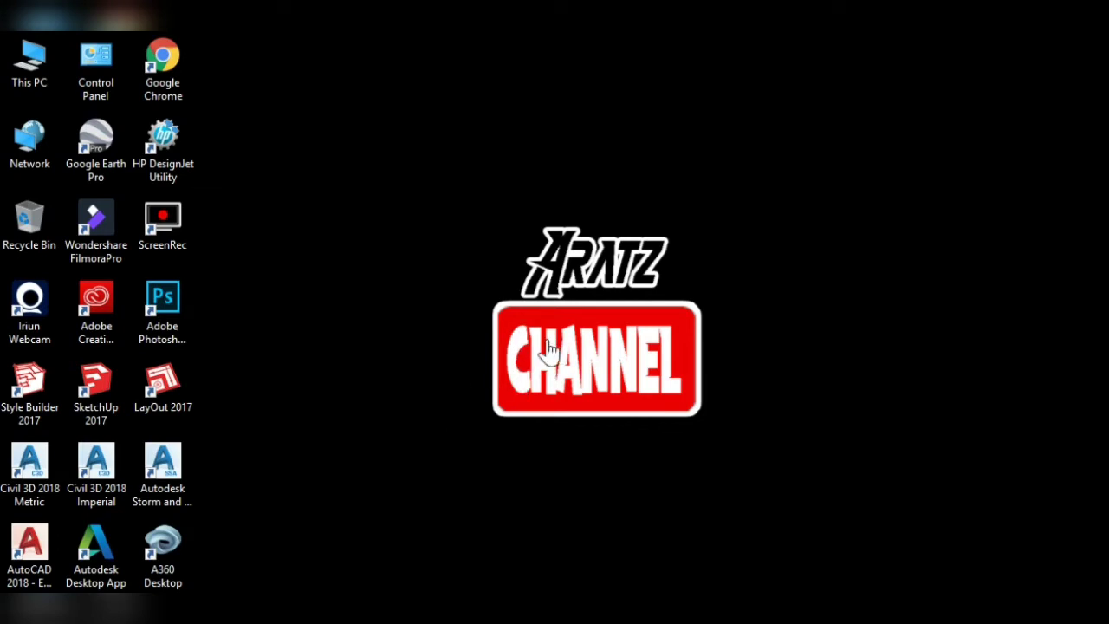
Launch AutoCAD 2018 and create a new drawing, Drawing6, from the acad.dwt template
double_click(30, 550)
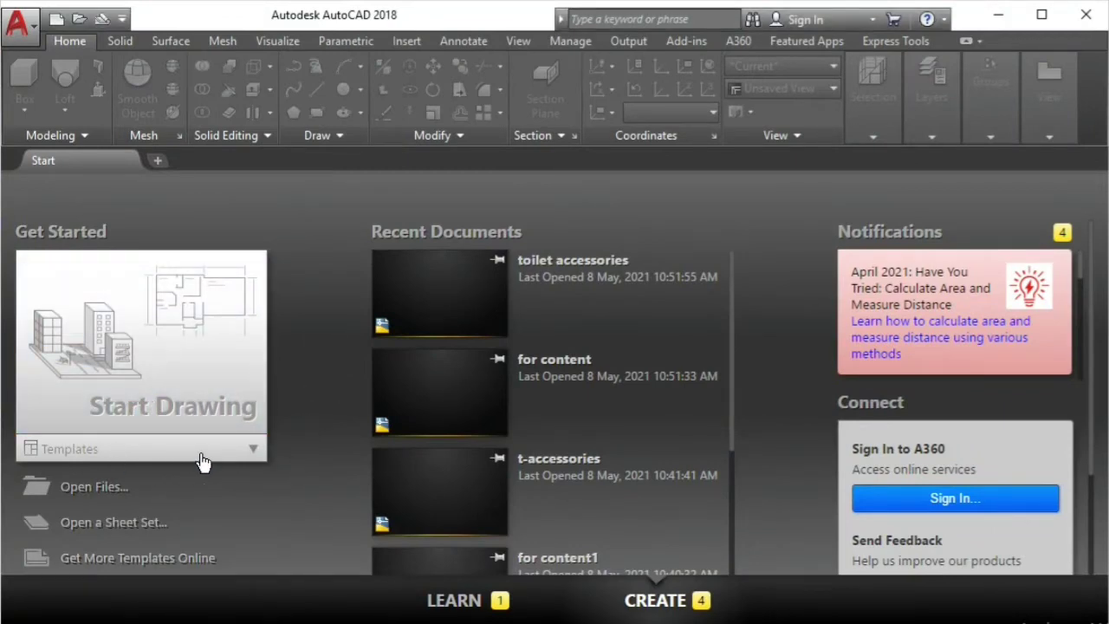
click(247, 456)
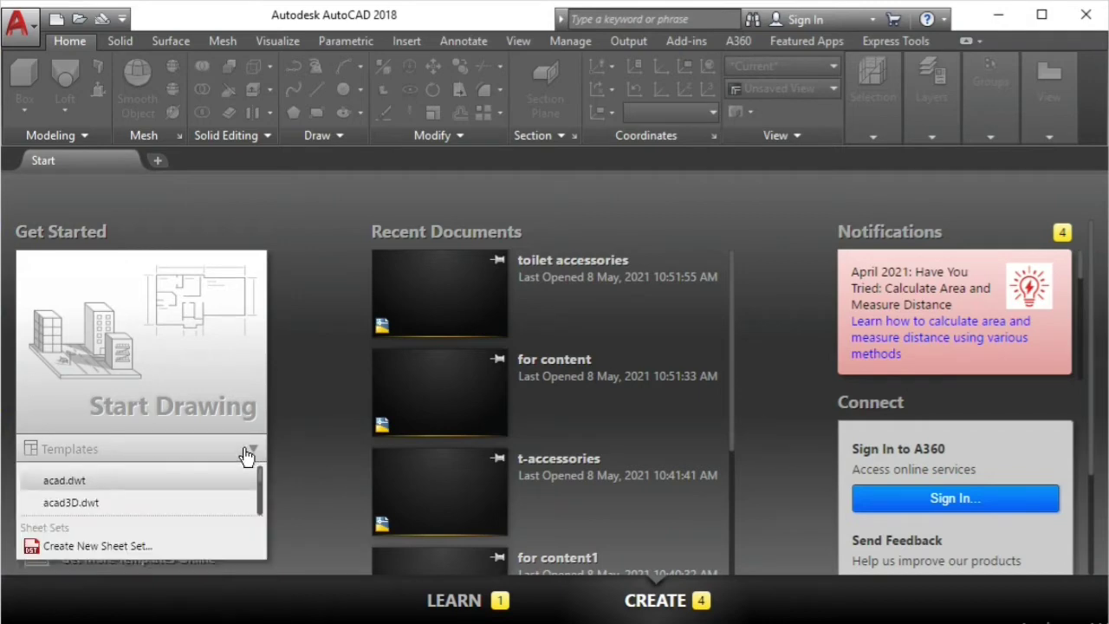
click(74, 491)
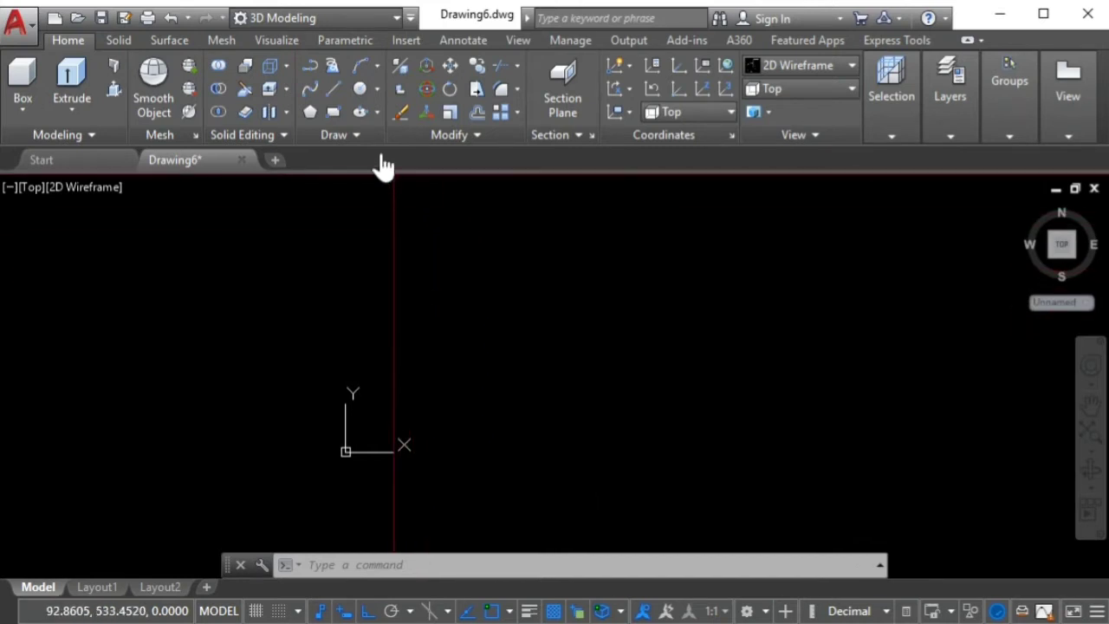
Draw the pawn's rounded head as a 3-point arc, with Ortho turned off
click(362, 68)
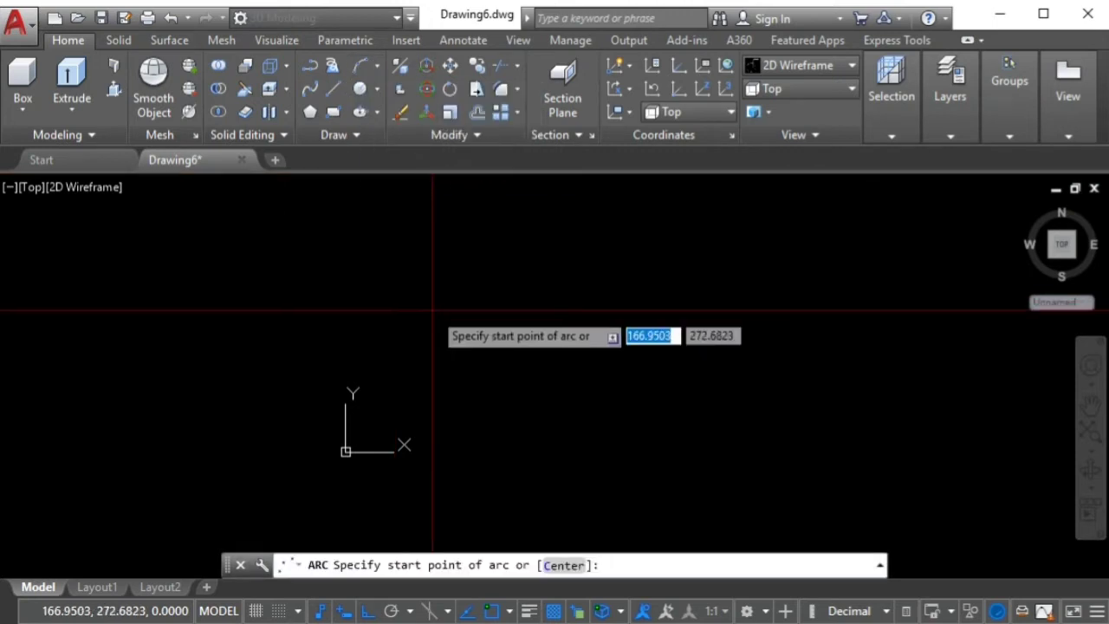
scroll(429, 260, up, 2)
click(421, 247)
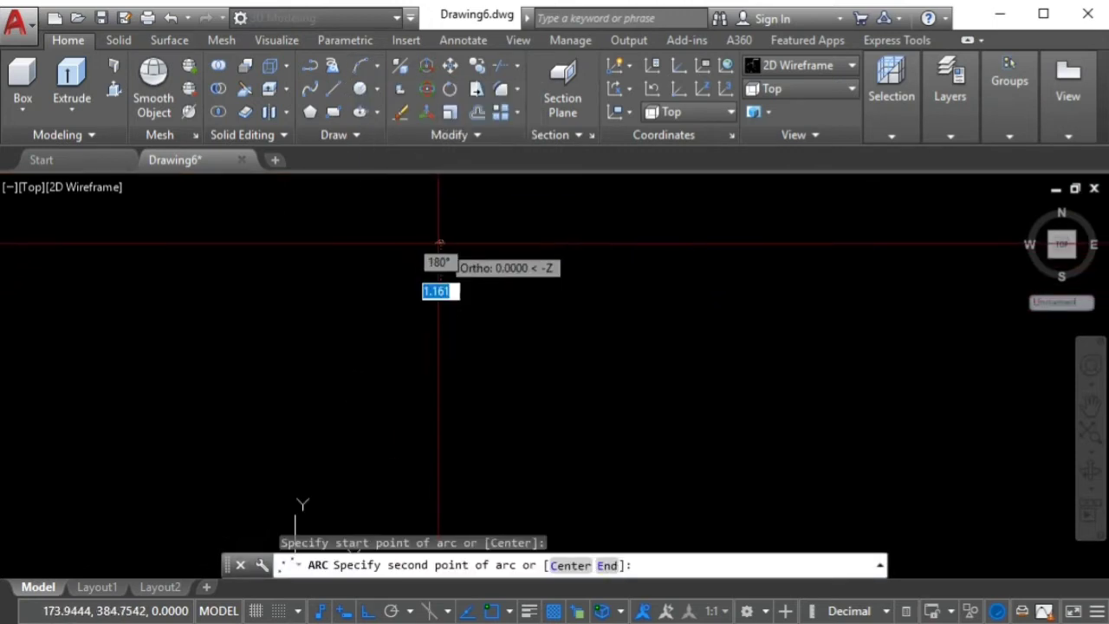
click(366, 612)
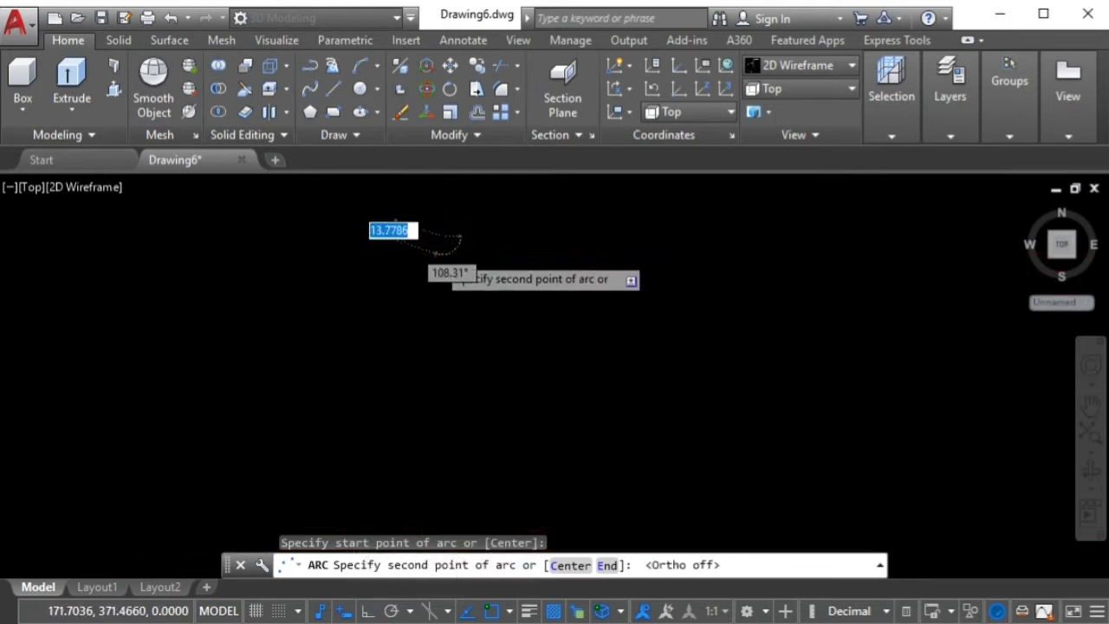
scroll(437, 247, up, 1)
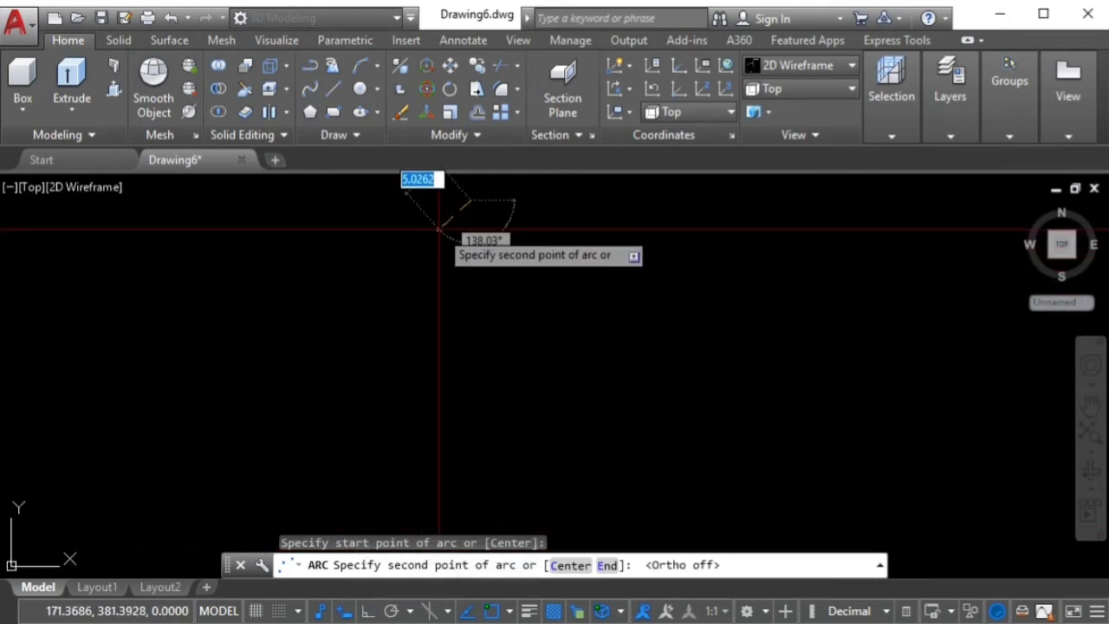
click(442, 236)
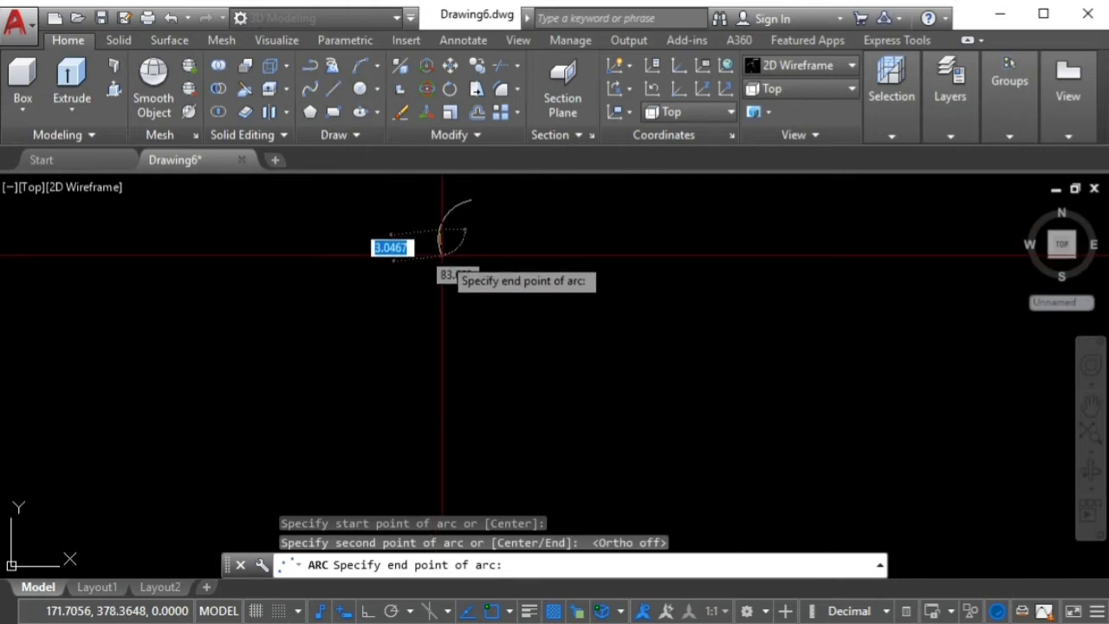
click(442, 254)
middle_drag(453, 271, 451, 293)
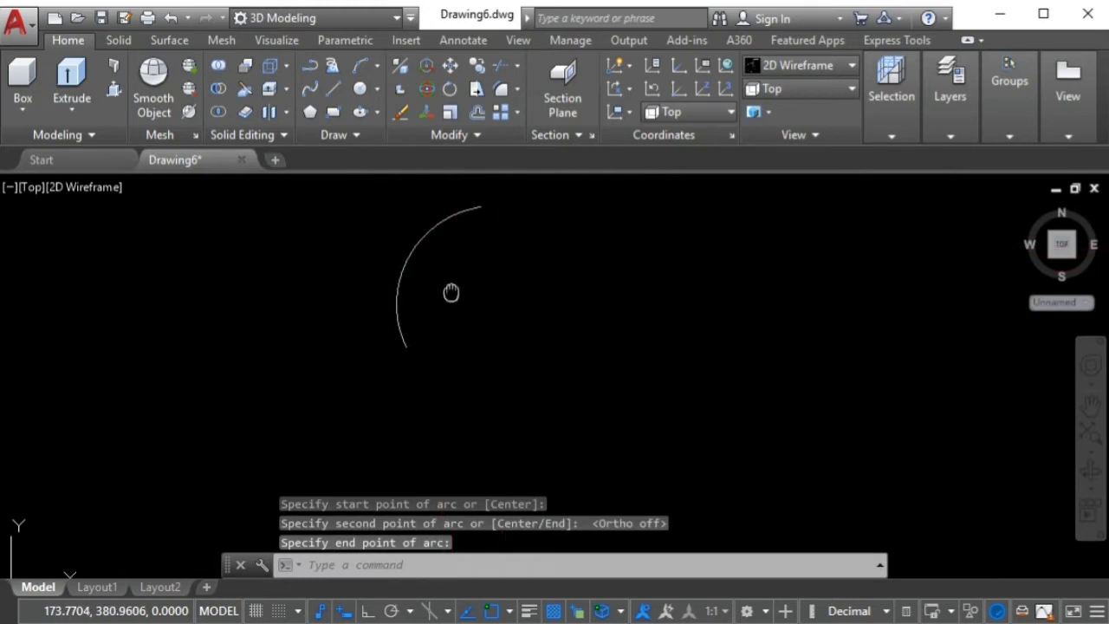
Draw the small collar notch arc starting from the head arc's lower end
click(358, 69)
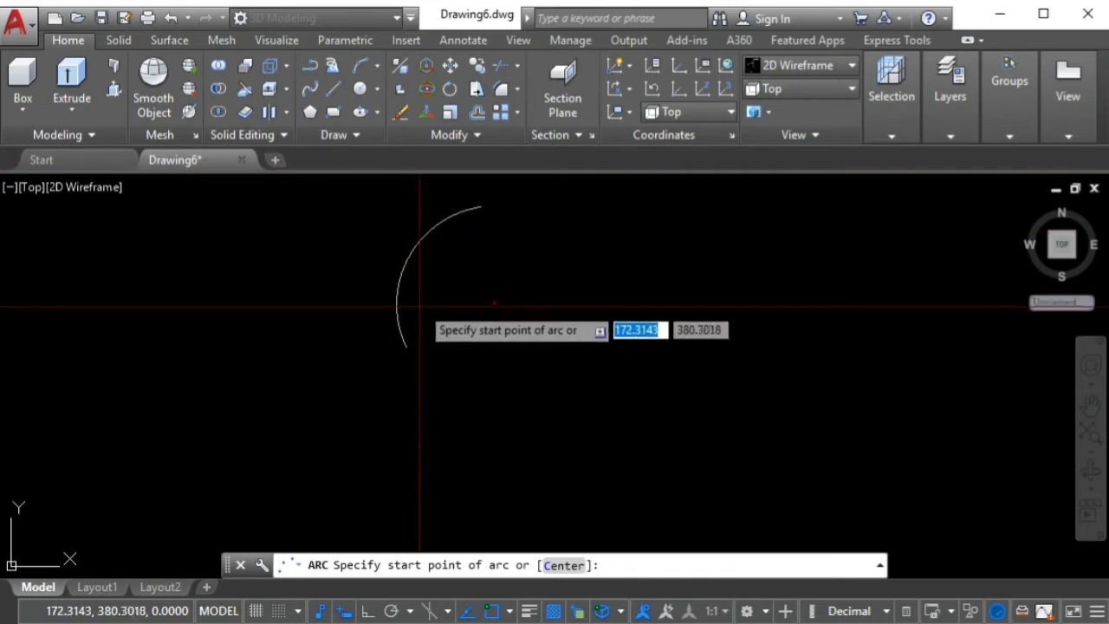
click(405, 344)
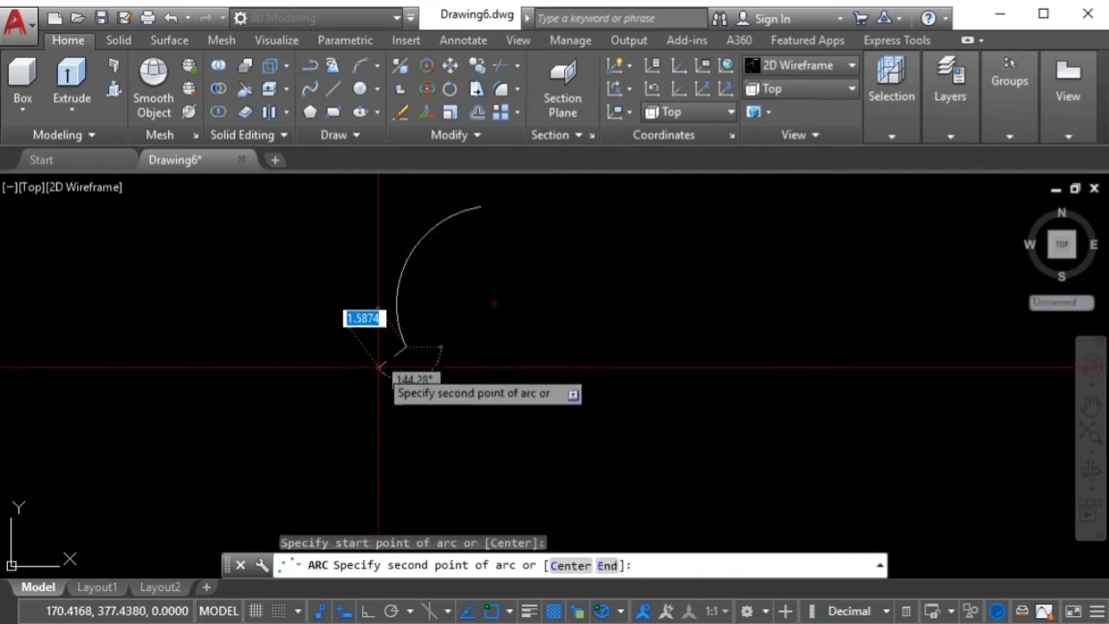
click(378, 368)
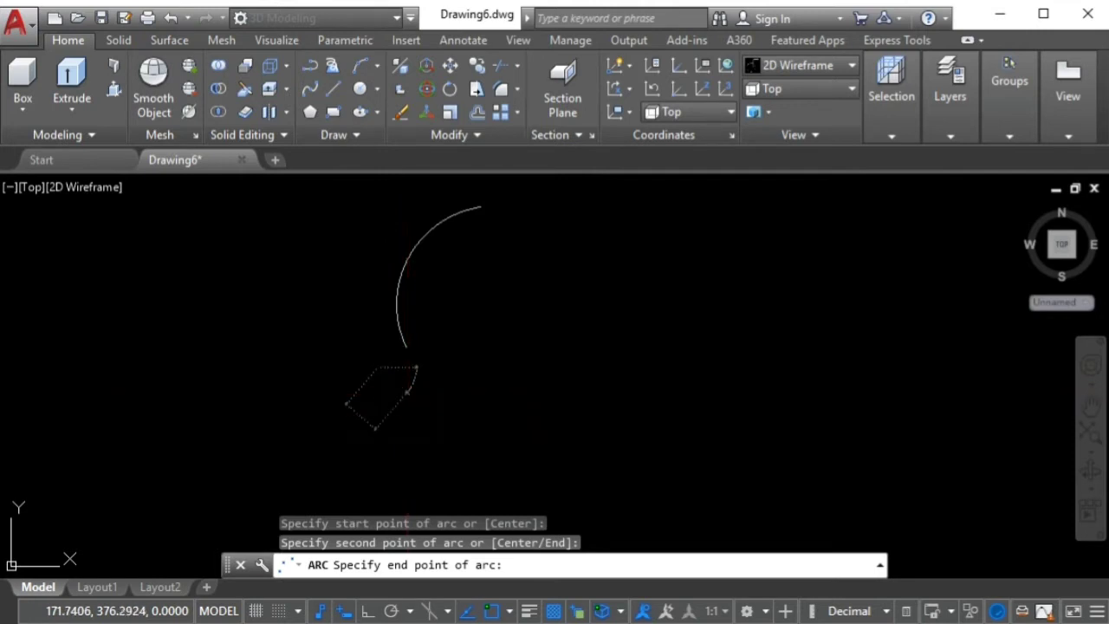
click(408, 394)
scroll(433, 346, down, 3)
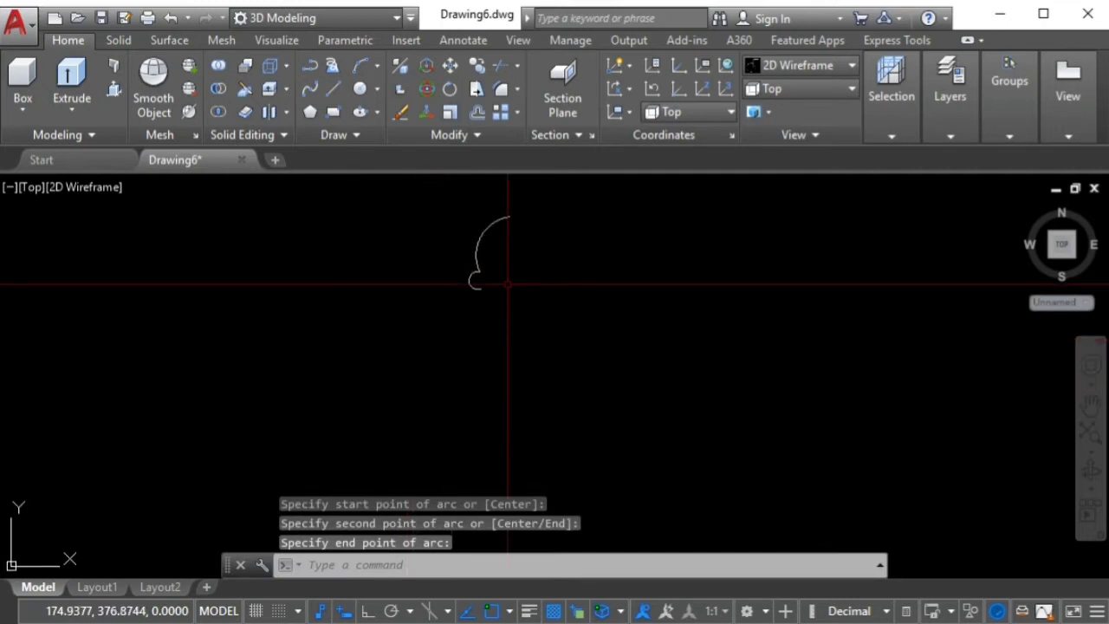
Draw the long body arc from the notch's lower end down to the pawn's base
click(359, 66)
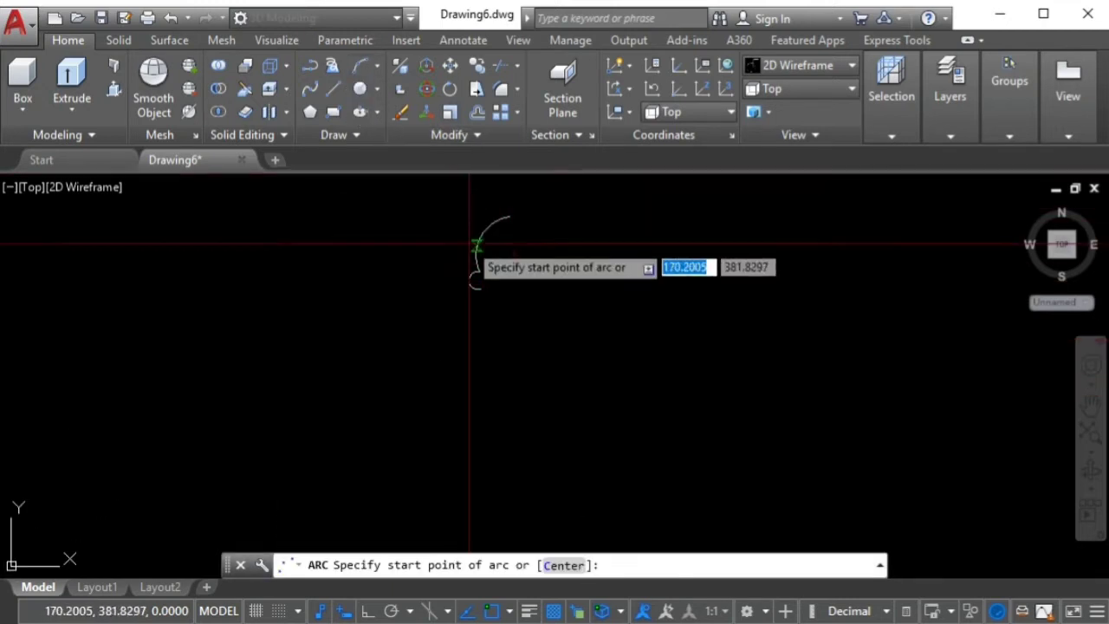
click(473, 290)
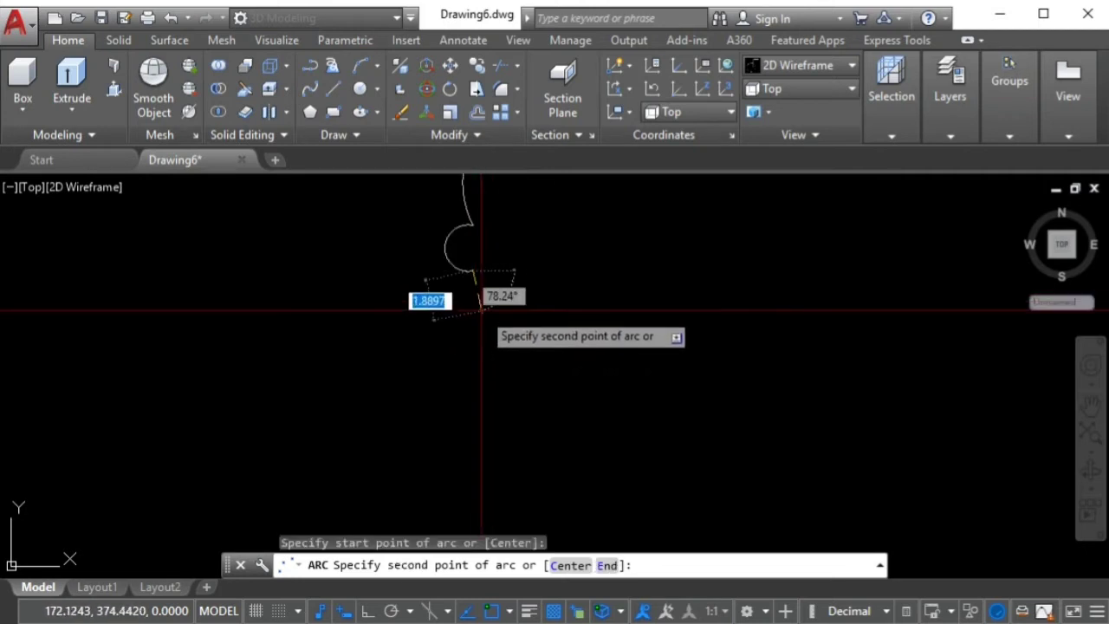
click(479, 310)
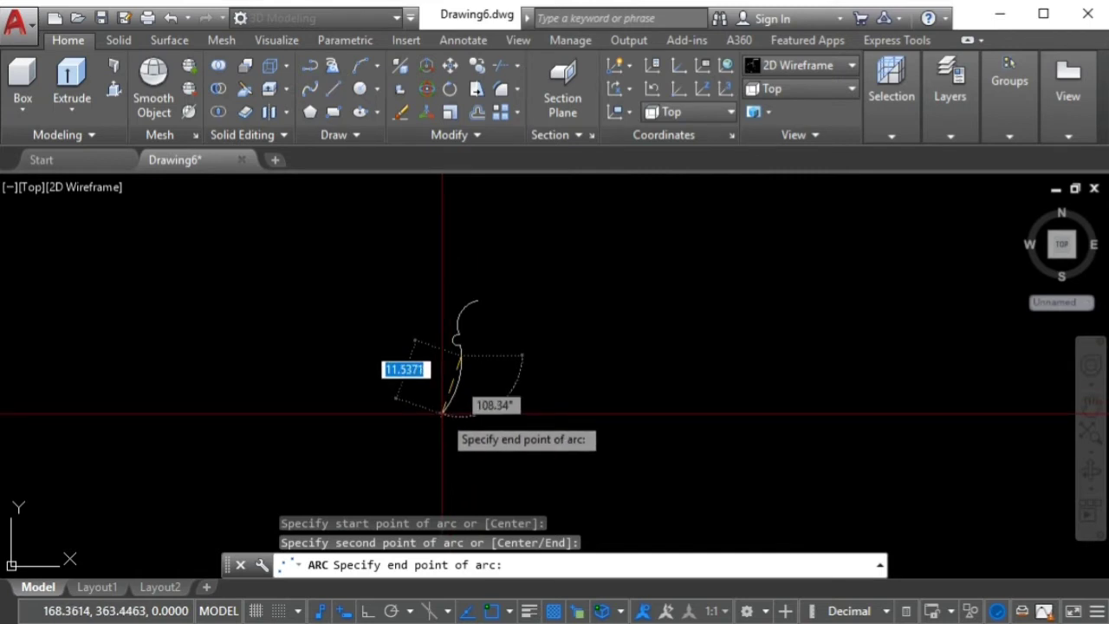
click(443, 414)
scroll(446, 414, up, 2)
scroll(471, 303, up, 2)
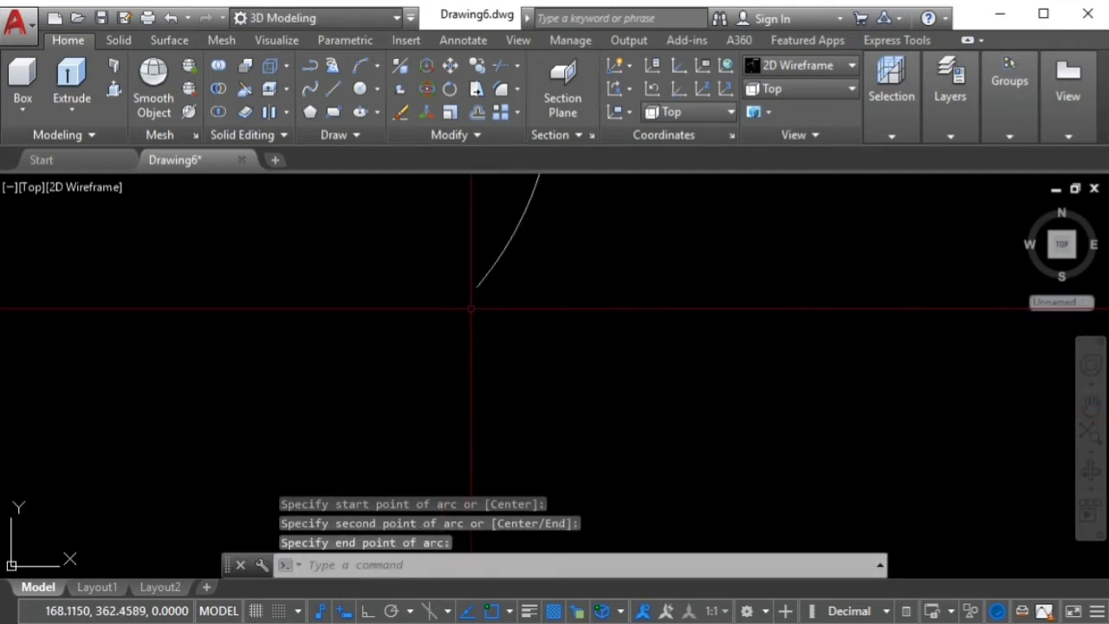
scroll(477, 285, up, 2)
scroll(382, 379, down, 1)
scroll(385, 382, down, 2)
scroll(394, 399, down, 1)
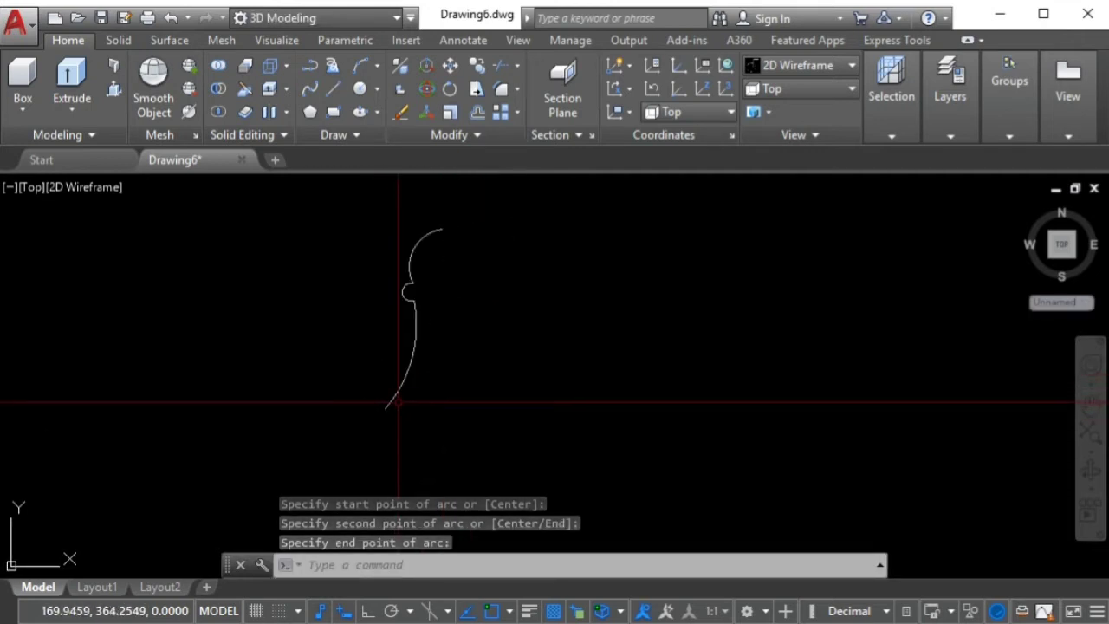
scroll(397, 401, up, 2)
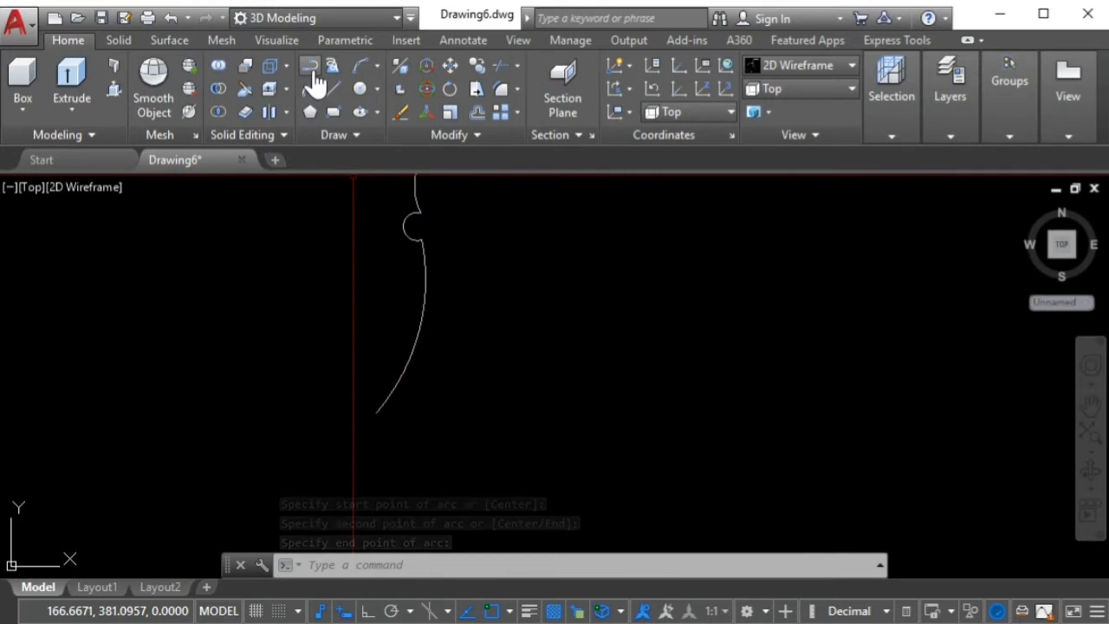
Draw a short vertical polyline straight down from the body arc's lower end, with Ortho on
click(309, 66)
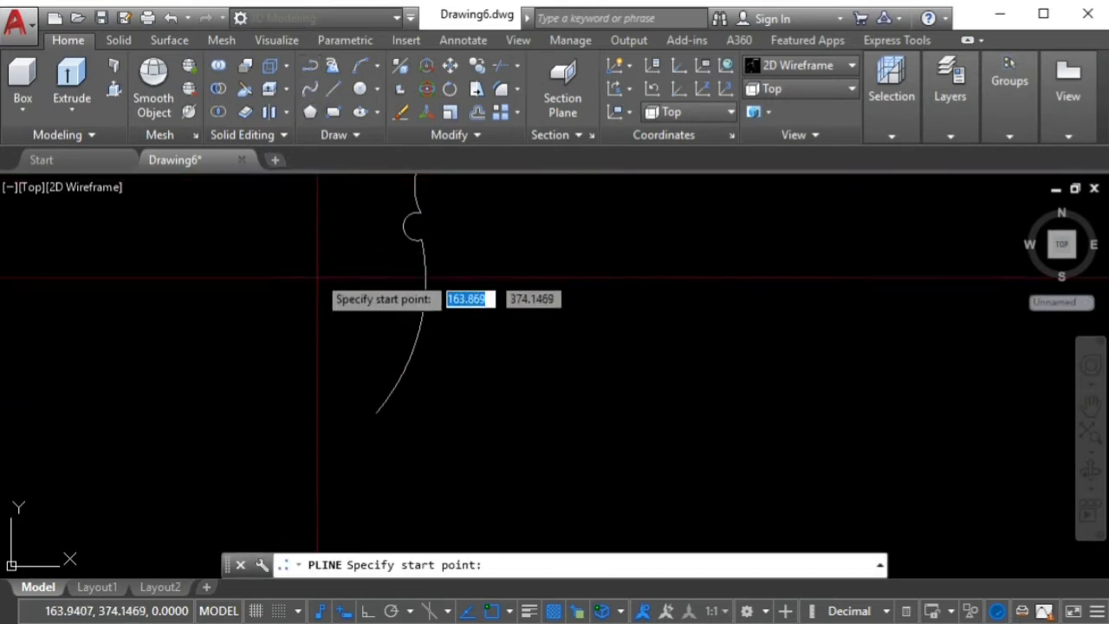
click(377, 411)
scroll(376, 410, up, 1)
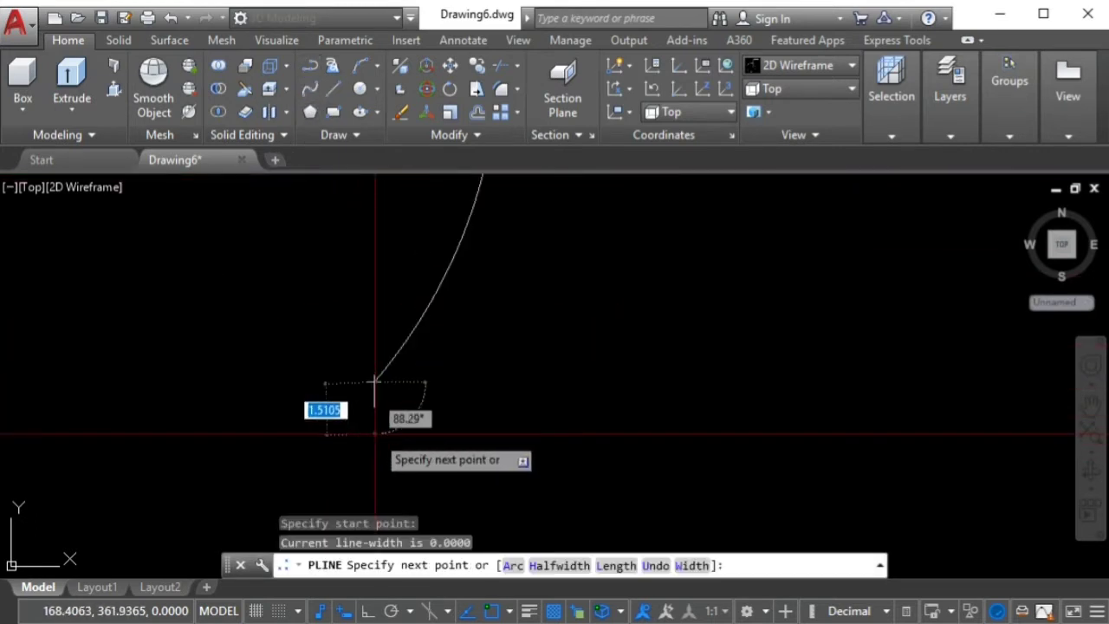
click(366, 611)
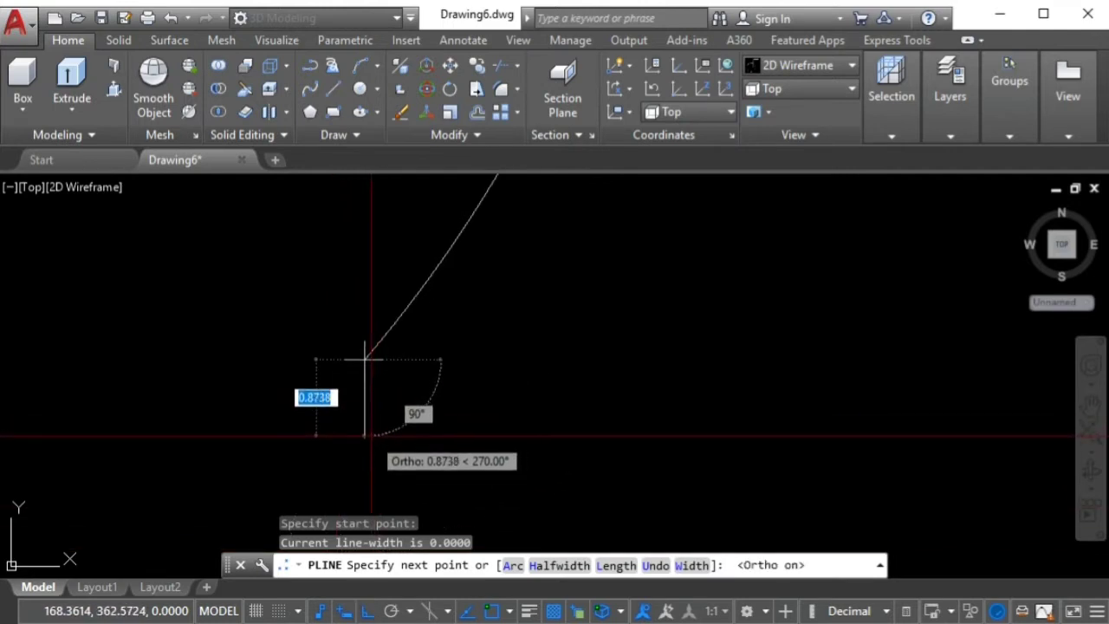
click(370, 436)
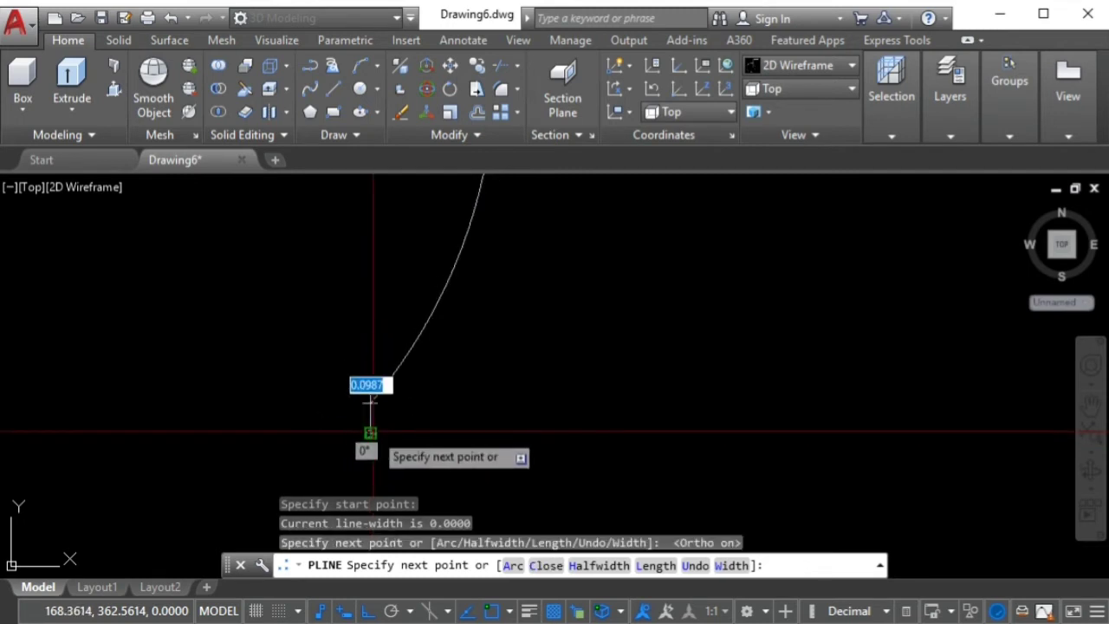
key(Escape)
scroll(388, 403, down, 1)
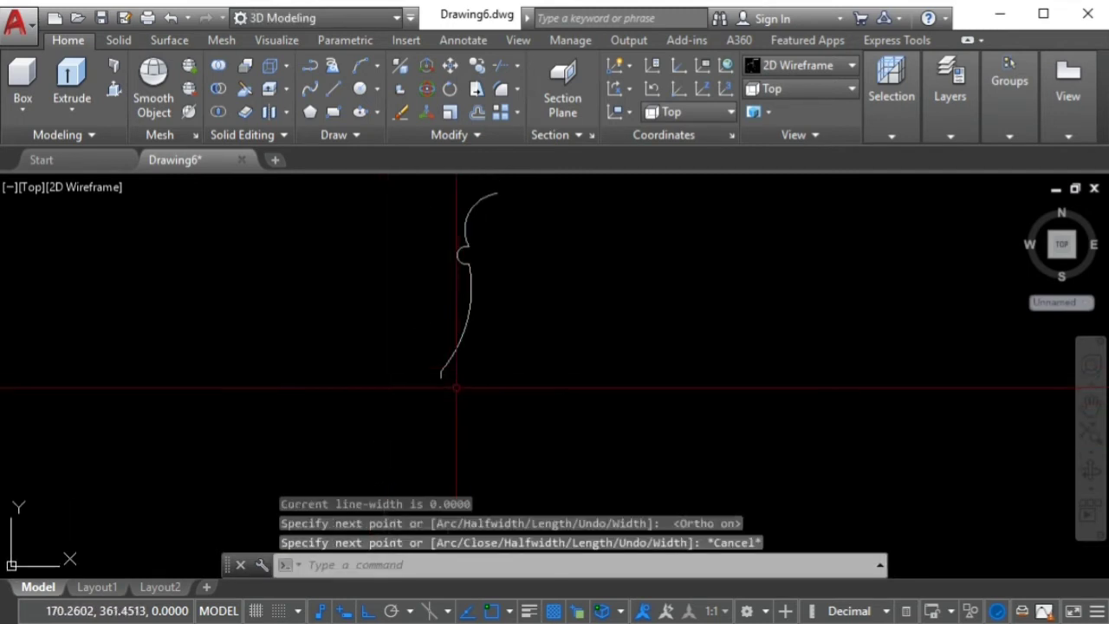
scroll(424, 364, up, 2)
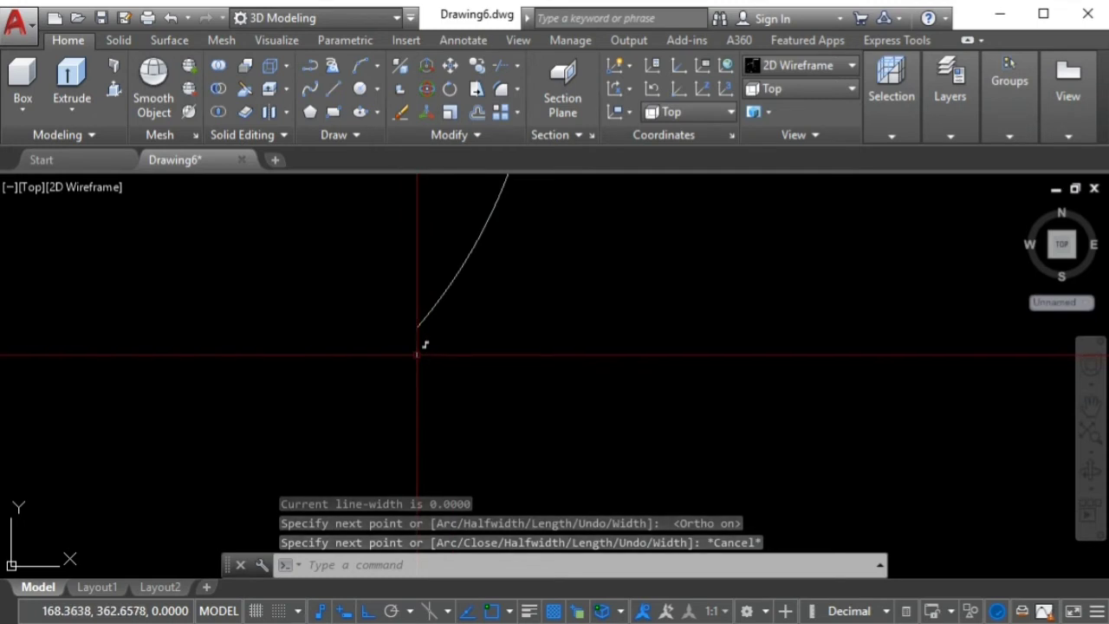
scroll(443, 301, down, 1)
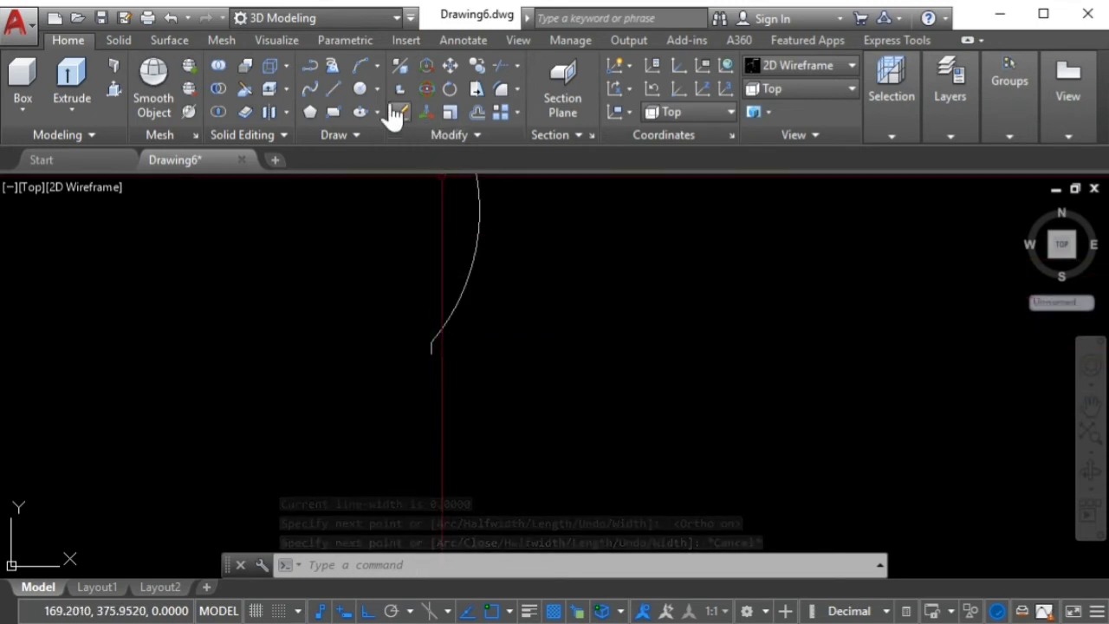
Draw a 3-point arc from the vertical line's end, curving outward, with Ortho off
click(363, 68)
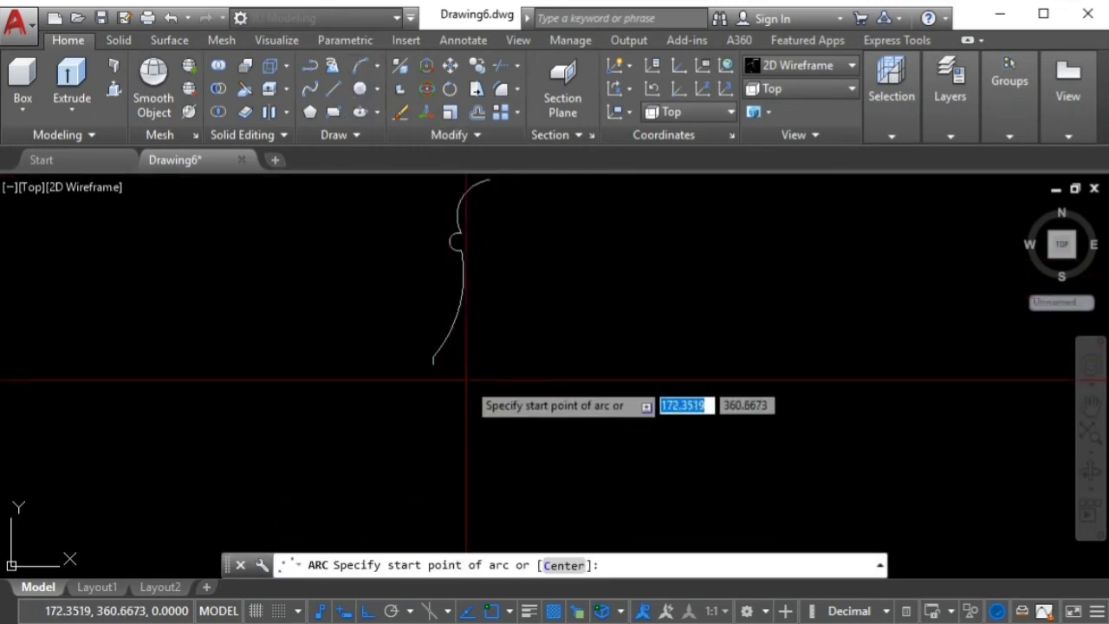
scroll(427, 361, up, 1)
scroll(427, 361, up, 2)
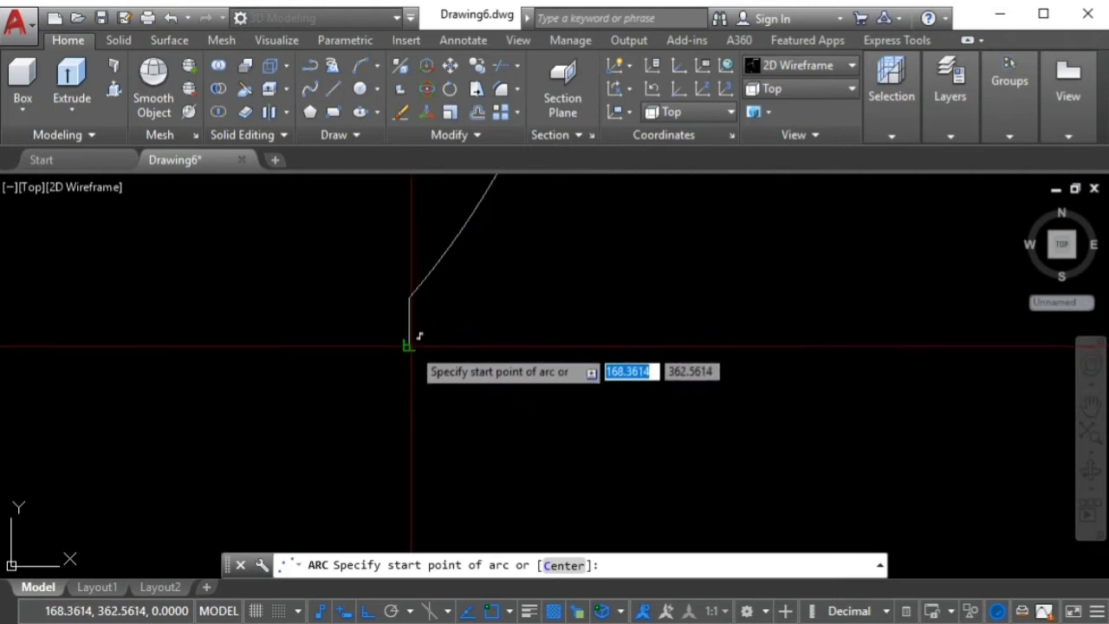
click(410, 346)
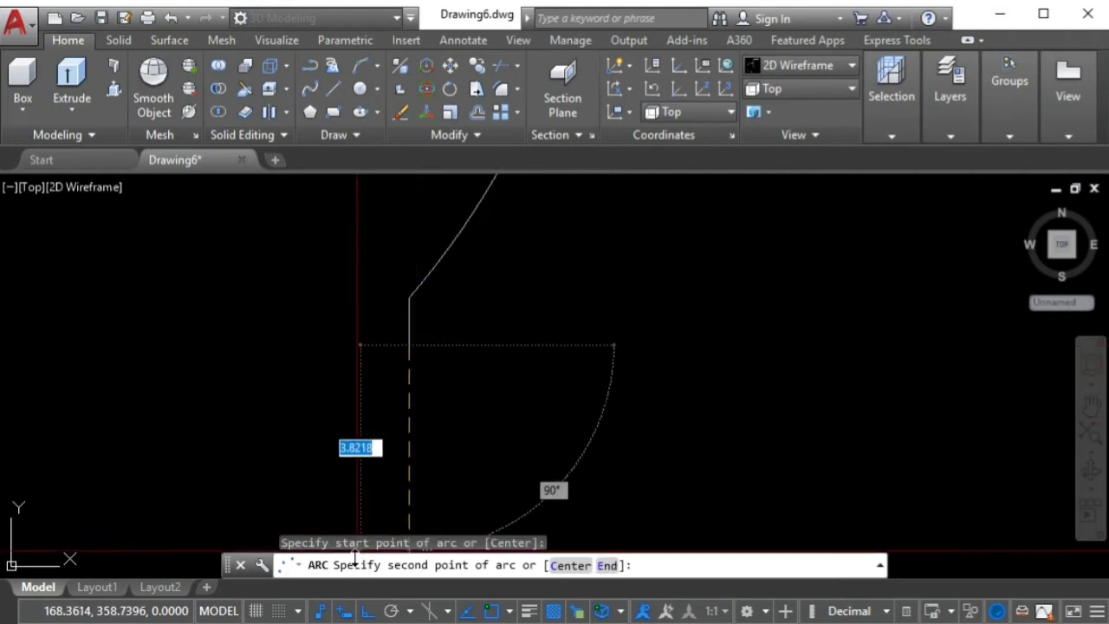
click(355, 613)
scroll(377, 373, down, 2)
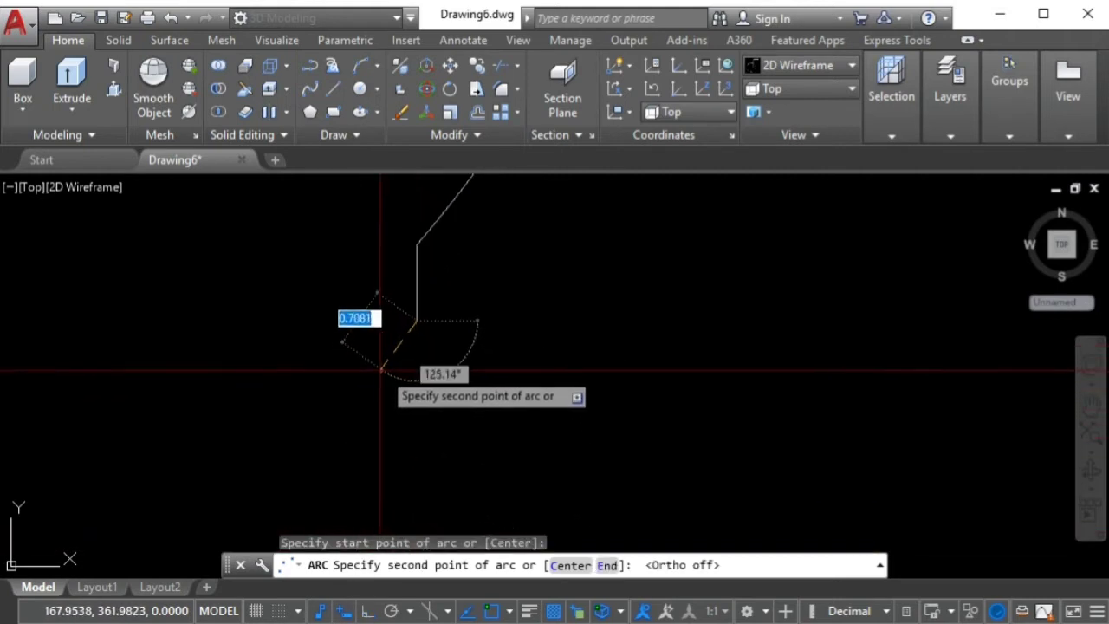
click(355, 371)
scroll(347, 390, down, 3)
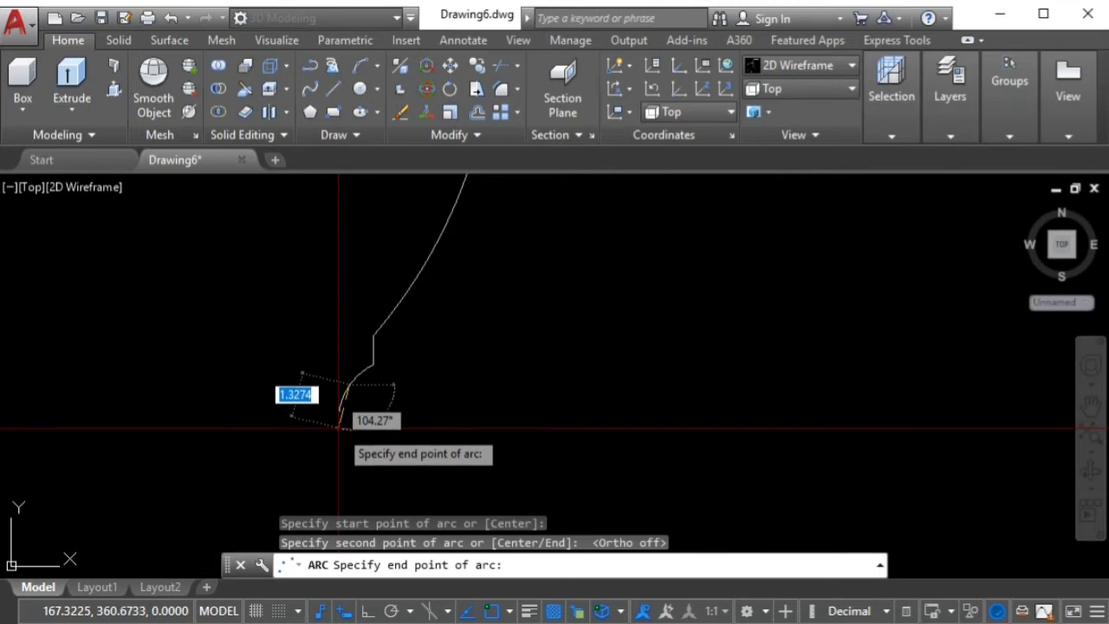
click(338, 427)
scroll(458, 414, down, 1)
scroll(460, 418, down, 2)
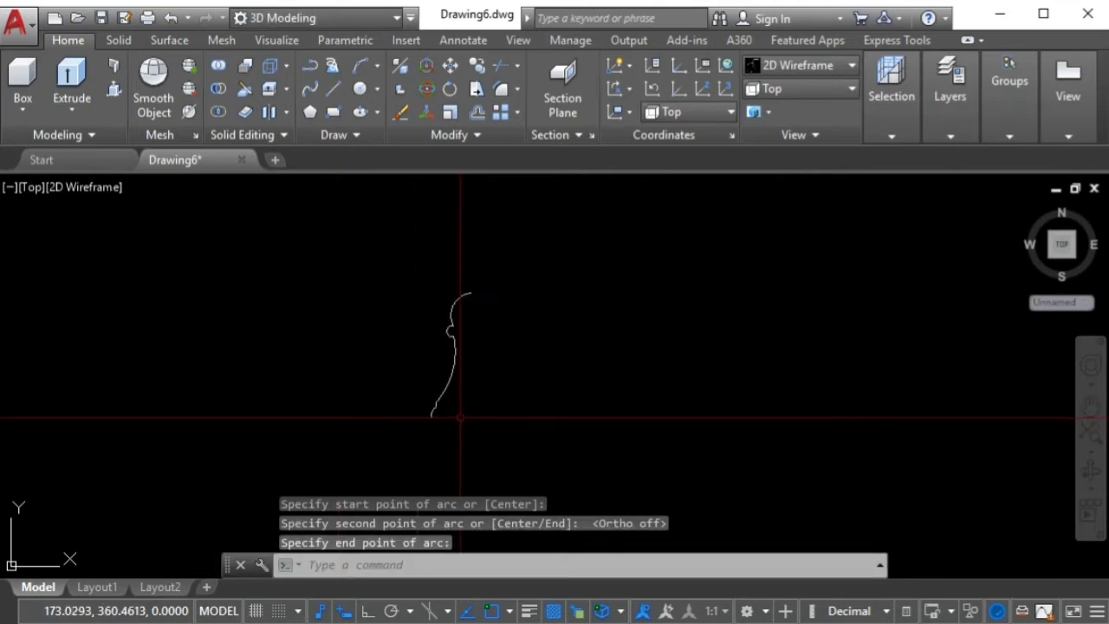
scroll(447, 429, up, 1)
scroll(441, 403, up, 2)
scroll(438, 373, up, 2)
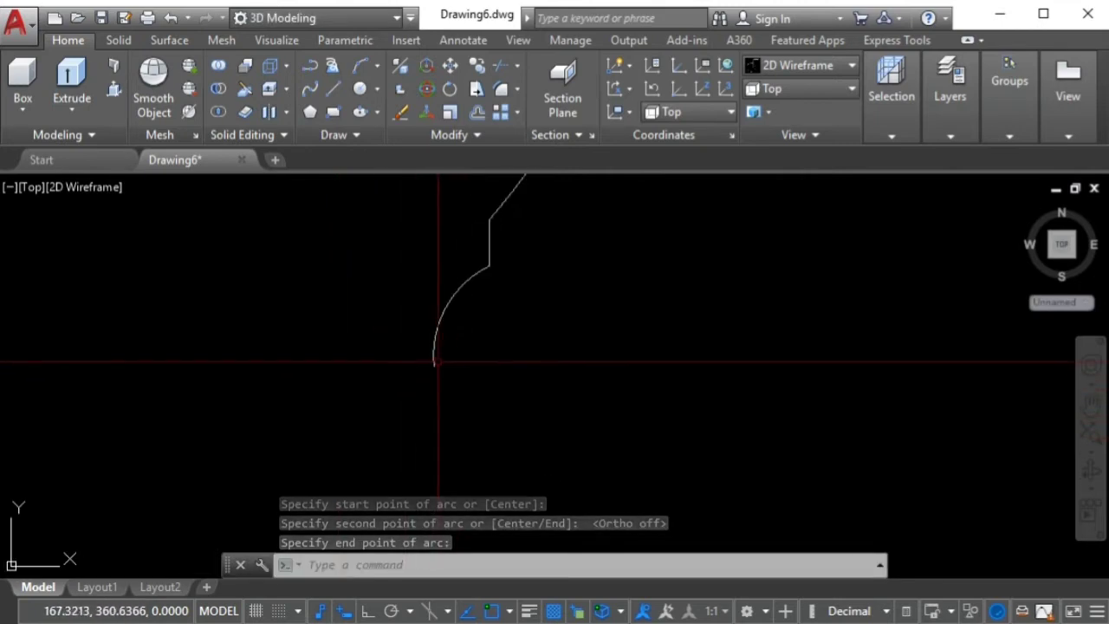
Draw a second base arc from the previous arc's end to finish the stepped base flare
right_click(437, 362)
click(498, 10)
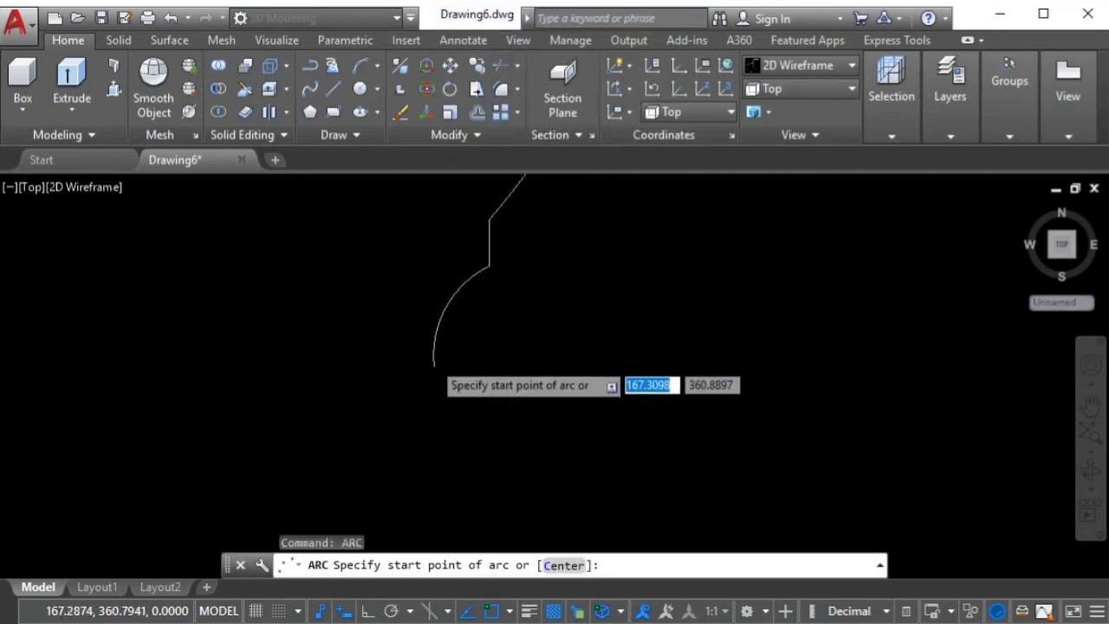
scroll(435, 366, up, 2)
scroll(433, 371, up, 1)
scroll(432, 374, up, 1)
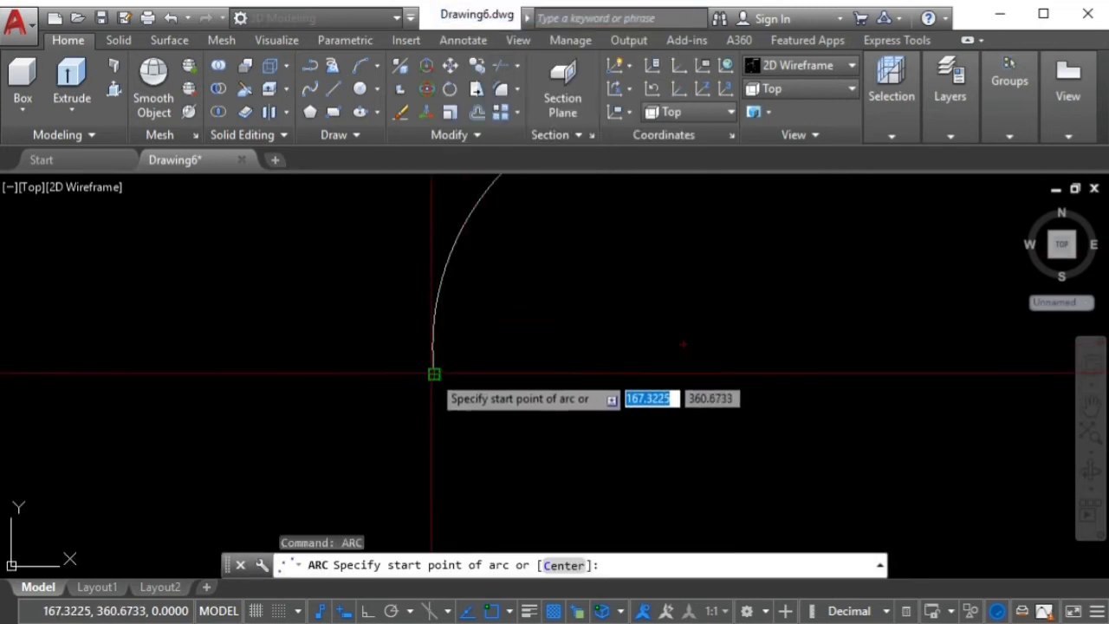
click(433, 375)
scroll(407, 371, up, 1)
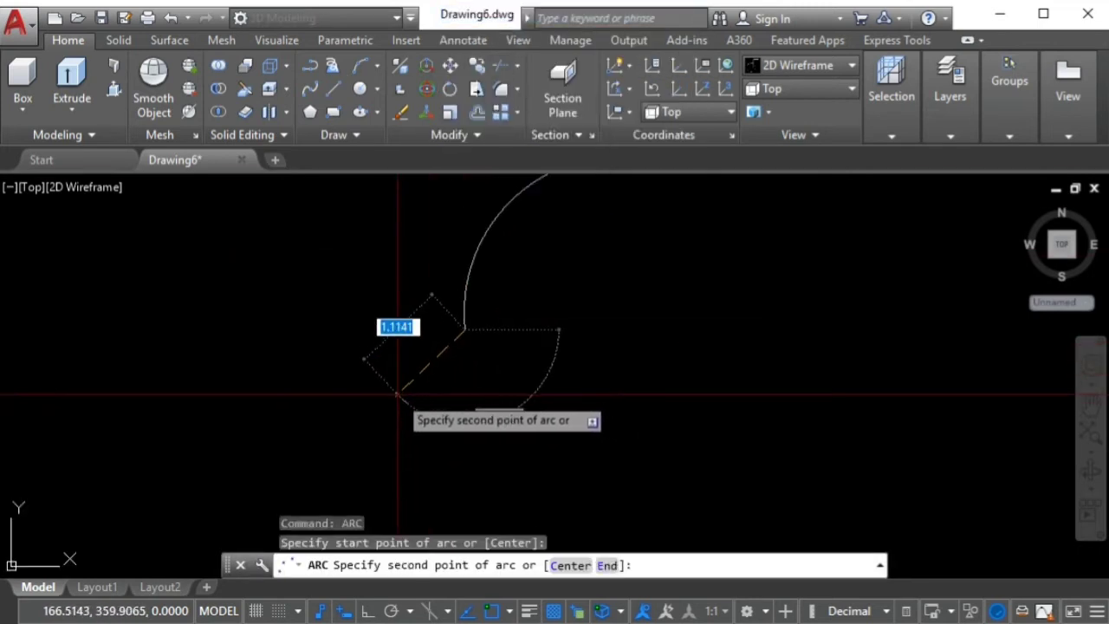
click(397, 395)
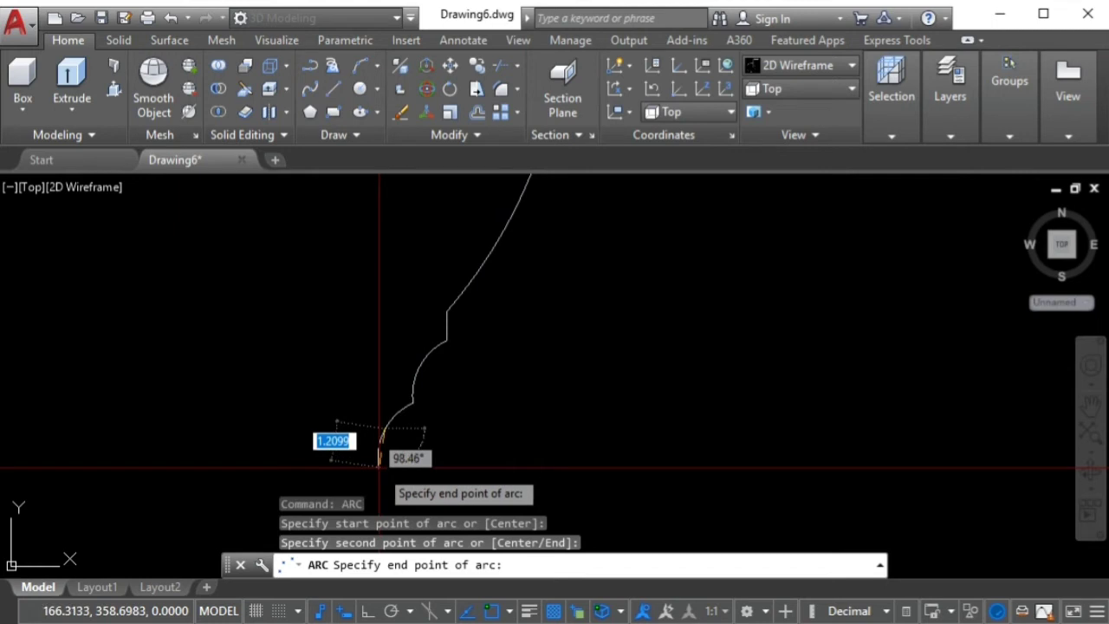
click(379, 468)
scroll(448, 408, down, 3)
scroll(438, 431, up, 4)
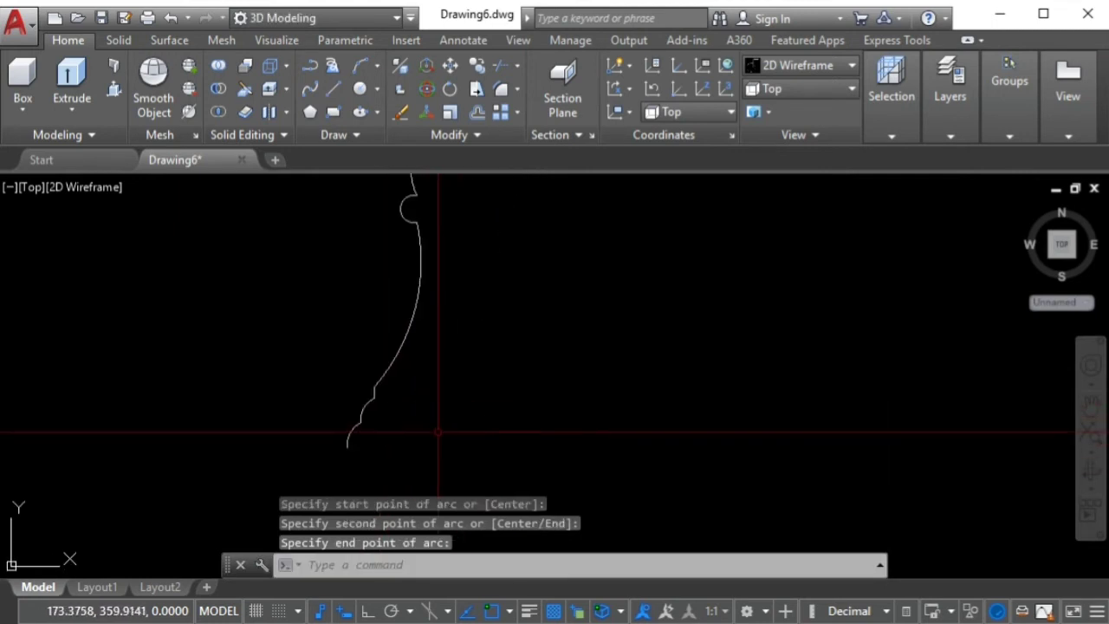
middle_drag(438, 431, 401, 448)
scroll(401, 448, down, 2)
scroll(382, 428, up, 1)
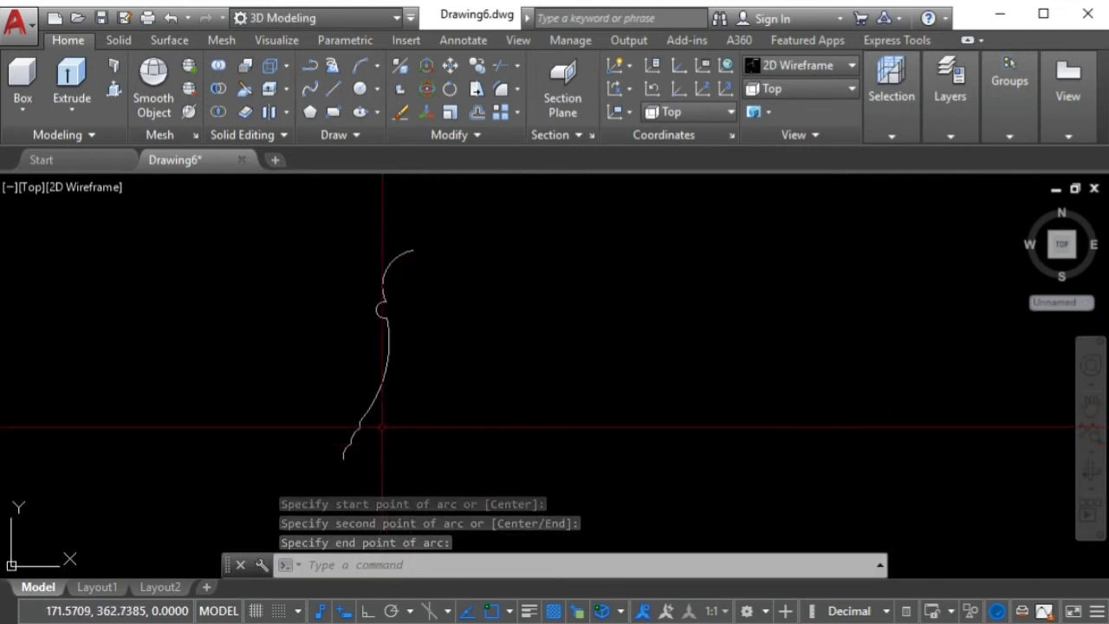
scroll(382, 428, up, 2)
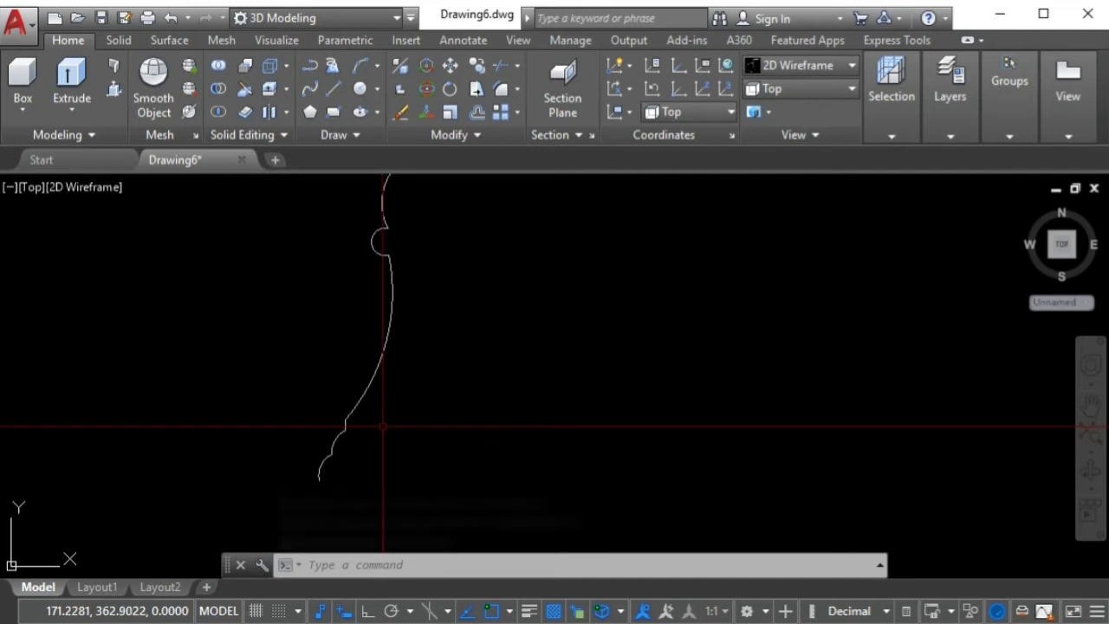
middle_drag(376, 425, 368, 432)
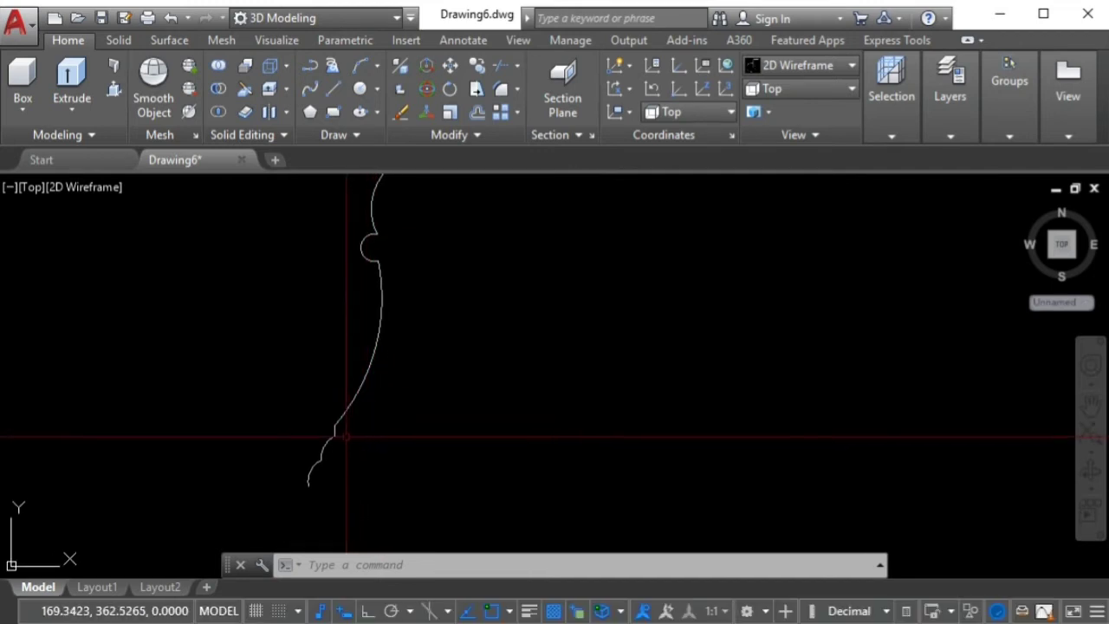
scroll(333, 440, up, 2)
scroll(329, 437, up, 1)
click(317, 455)
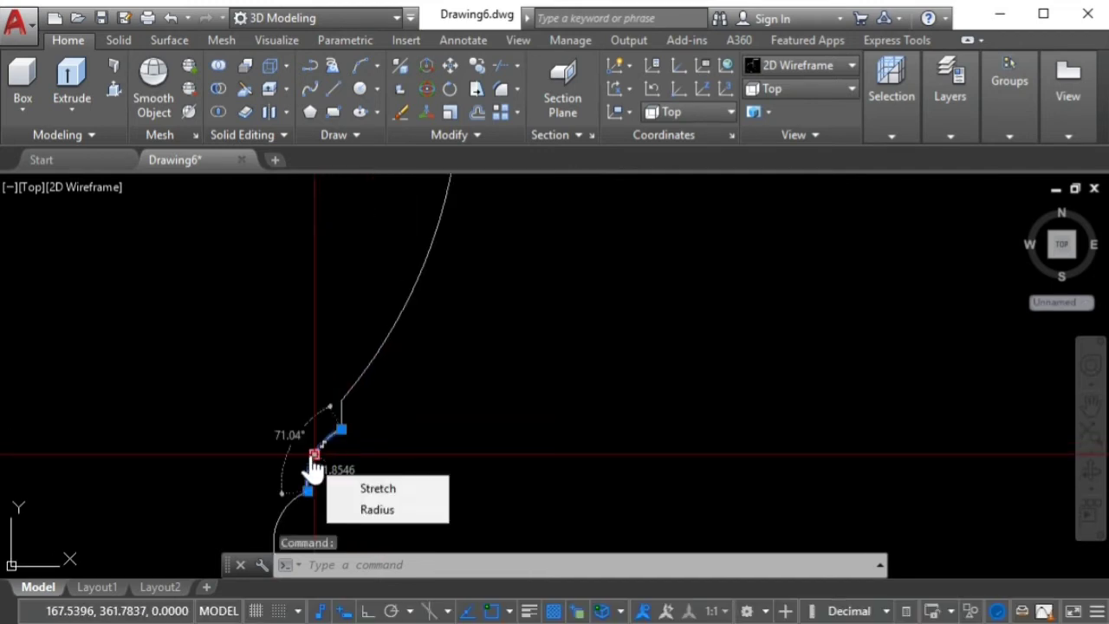
scroll(314, 451, up, 1)
scroll(314, 449, up, 2)
click(313, 464)
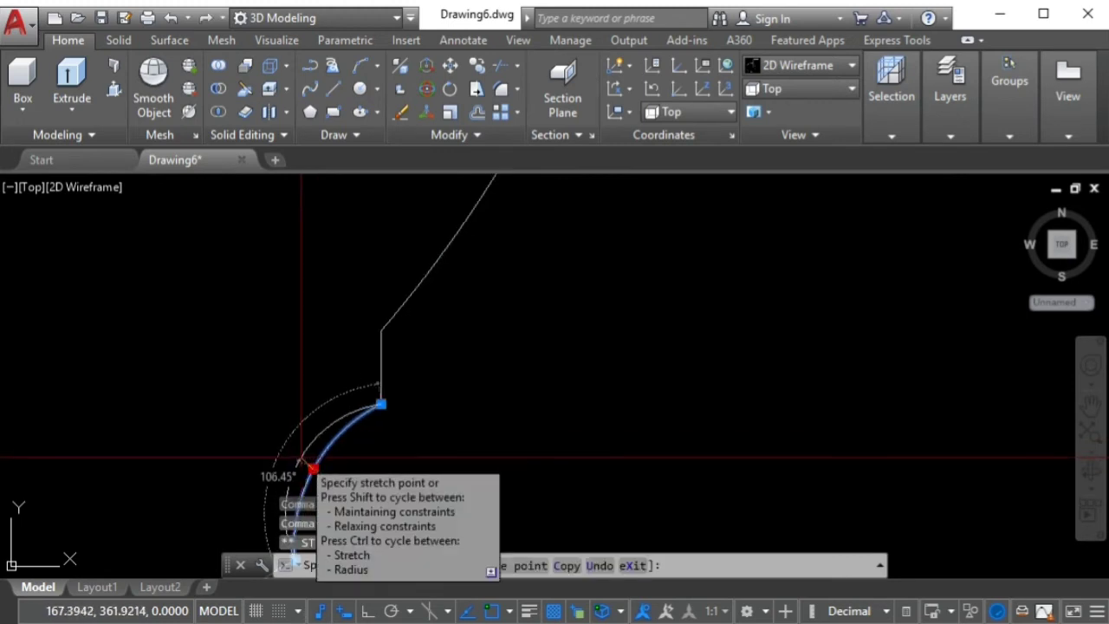
scroll(336, 430, down, 3)
scroll(371, 386, up, 1)
scroll(371, 377, up, 1)
key(Escape)
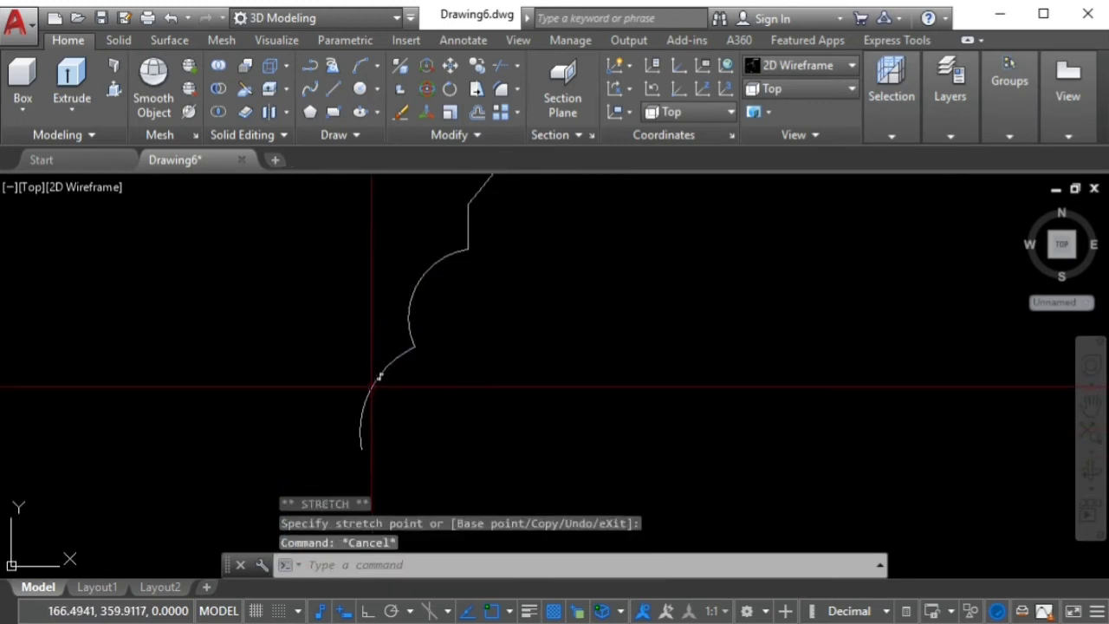
click(370, 389)
click(370, 389)
scroll(371, 389, up, 2)
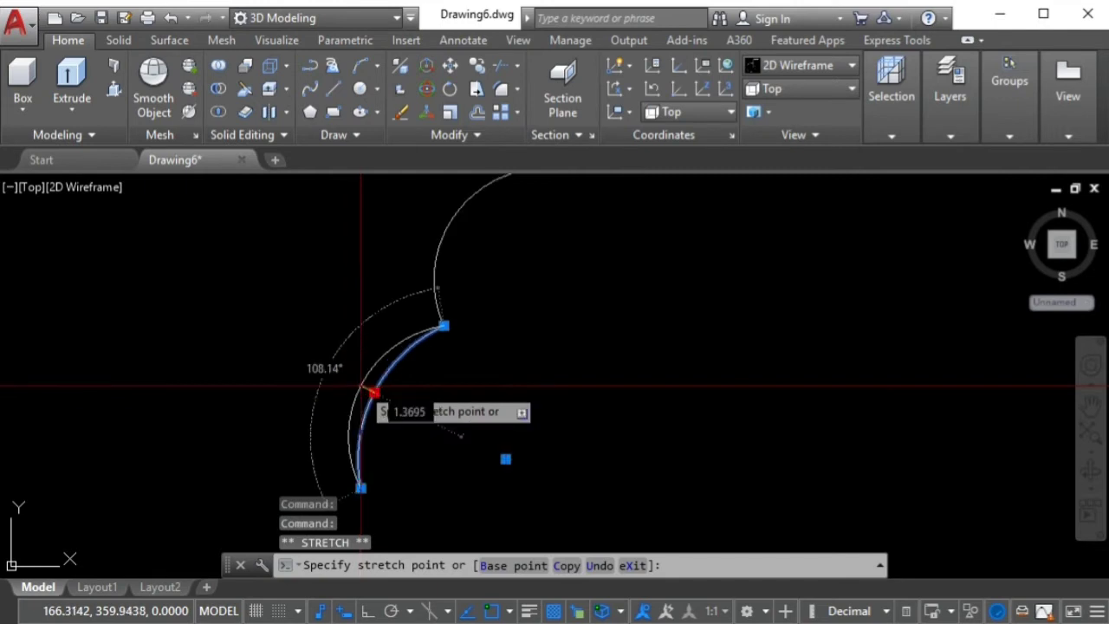
scroll(365, 388, up, 2)
scroll(365, 388, up, 2)
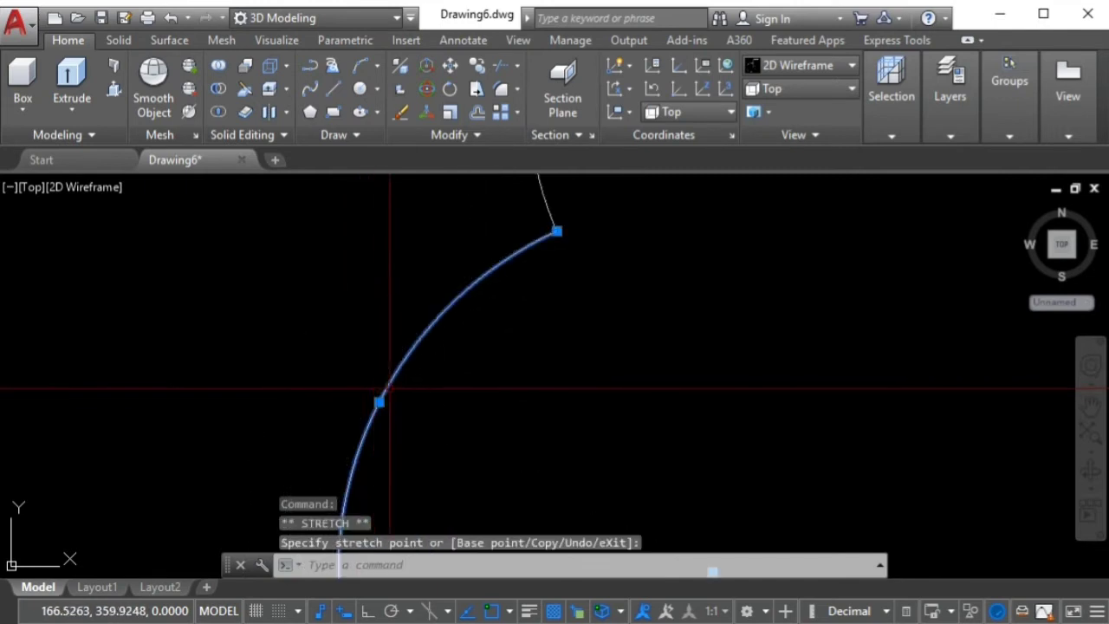
scroll(379, 394, down, 3)
key(Escape)
scroll(484, 354, up, 1)
mouse_move(485, 354)
middle_down()
mouse_move(460, 394)
mouse_move(399, 384)
middle_up()
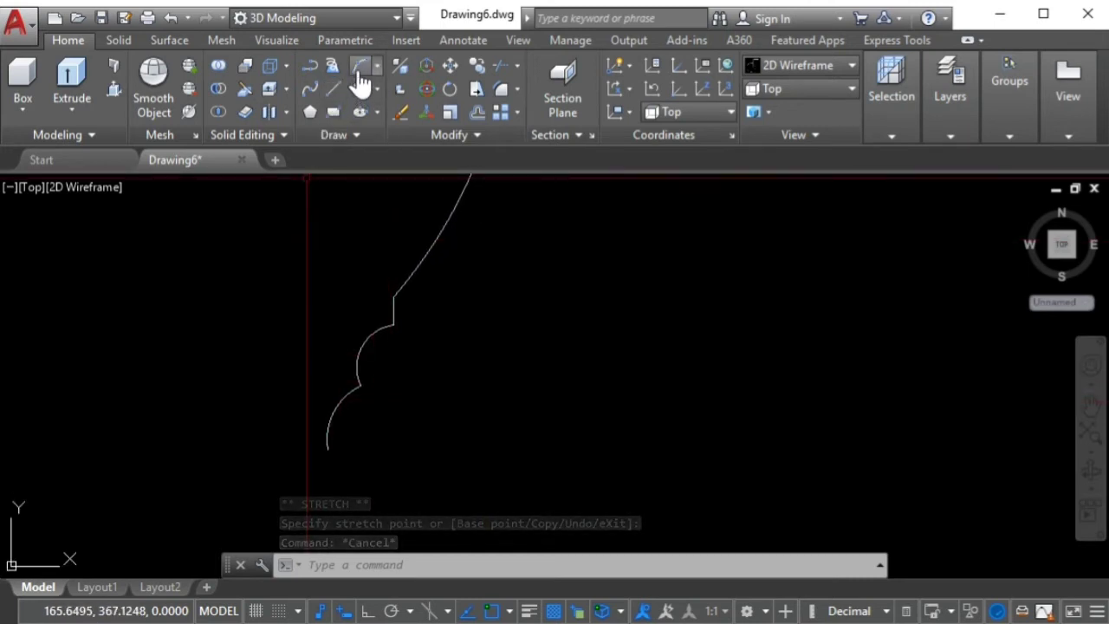
Draw a horizontal polyline base line from the profile's bottom end, with Ortho on
click(311, 67)
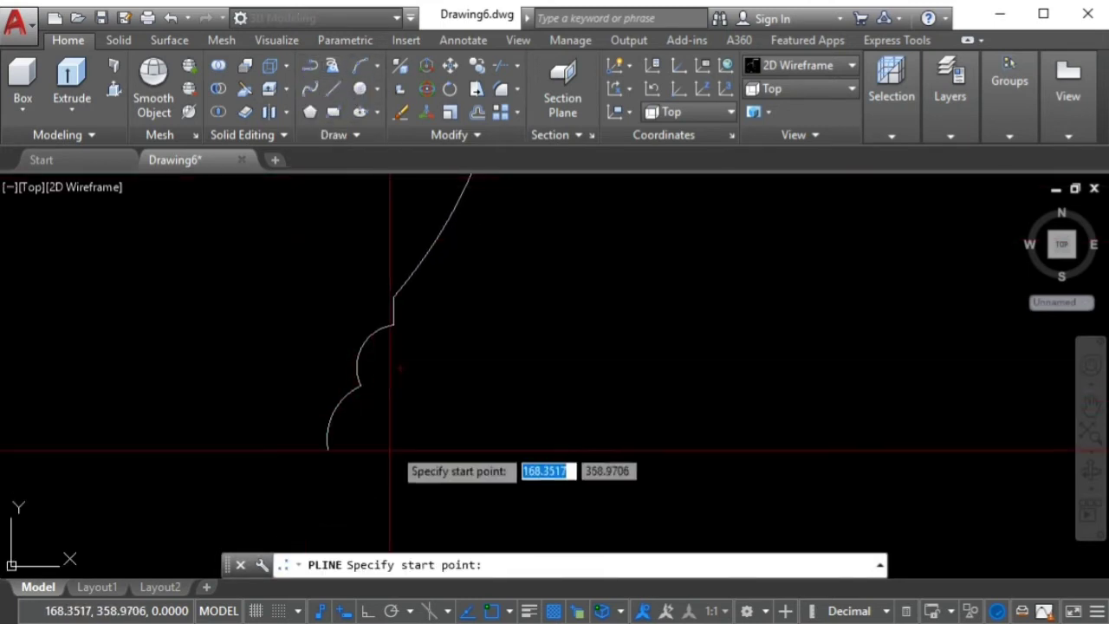
click(328, 448)
scroll(328, 449, down, 3)
click(363, 612)
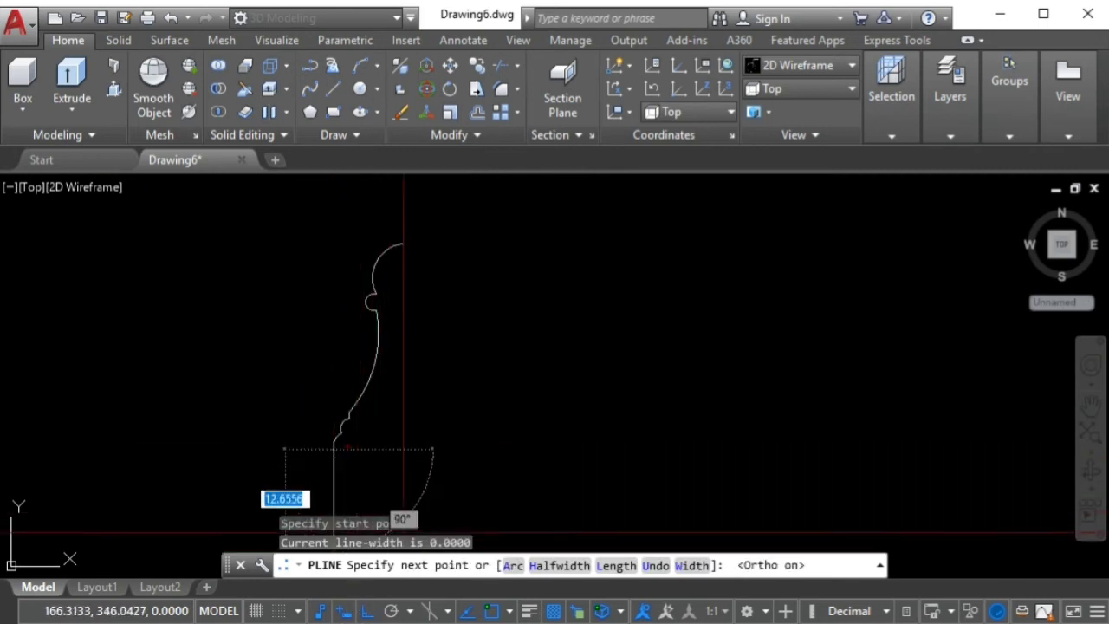
click(435, 449)
key(Escape)
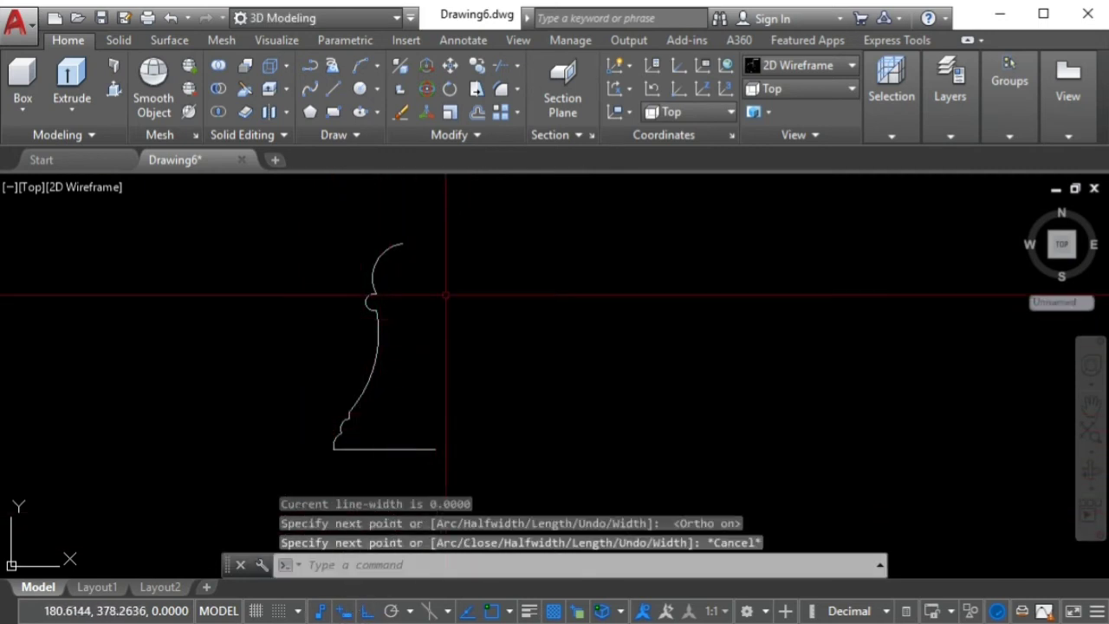
Draw a vertical axis line from the profile's top end down past the base
key(Return)
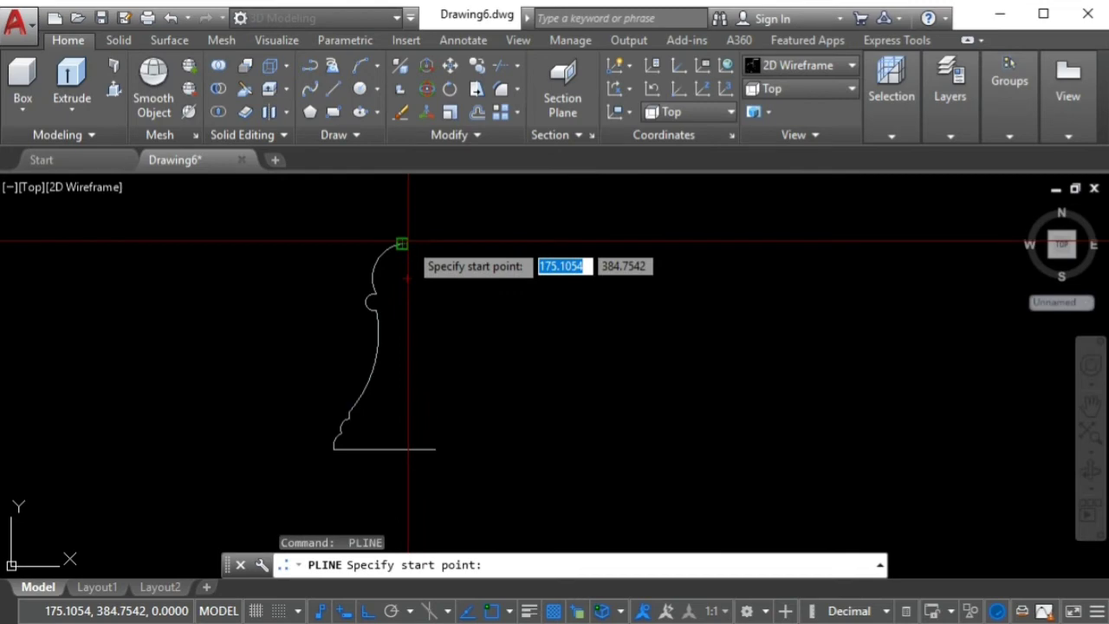
click(401, 244)
click(403, 484)
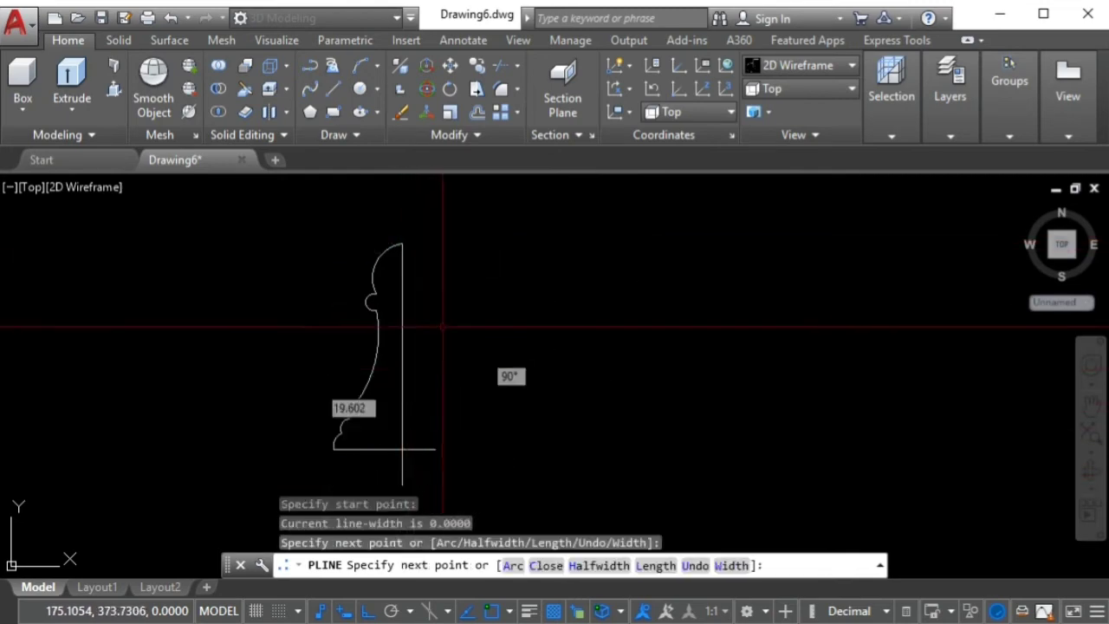
key(Escape)
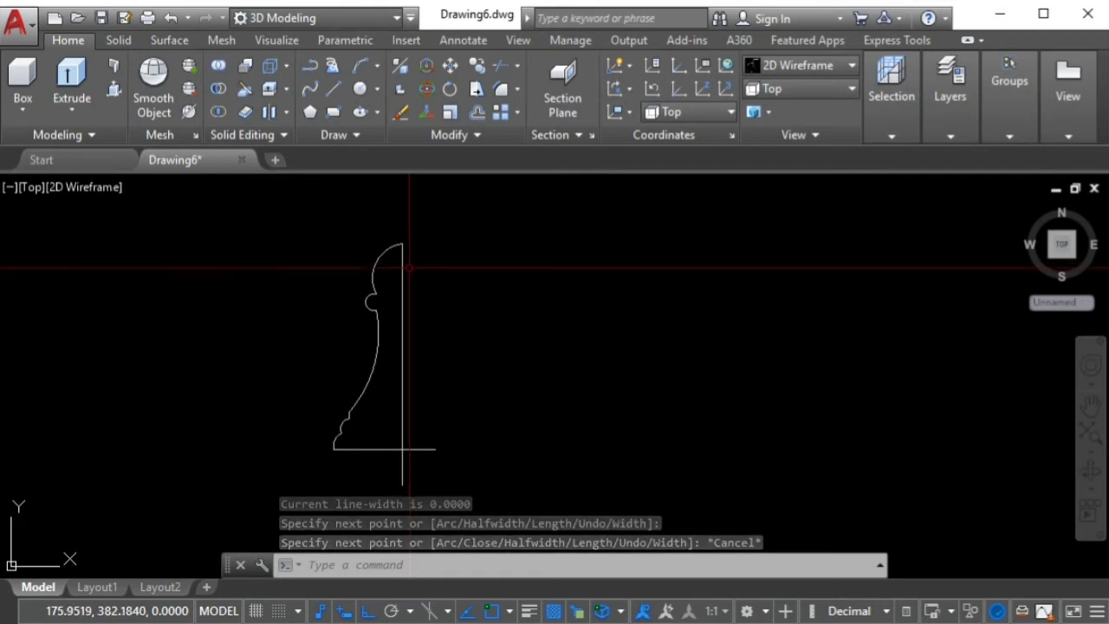
Trim the base line's overhanging end back to the vertical axis line
click(518, 76)
click(520, 95)
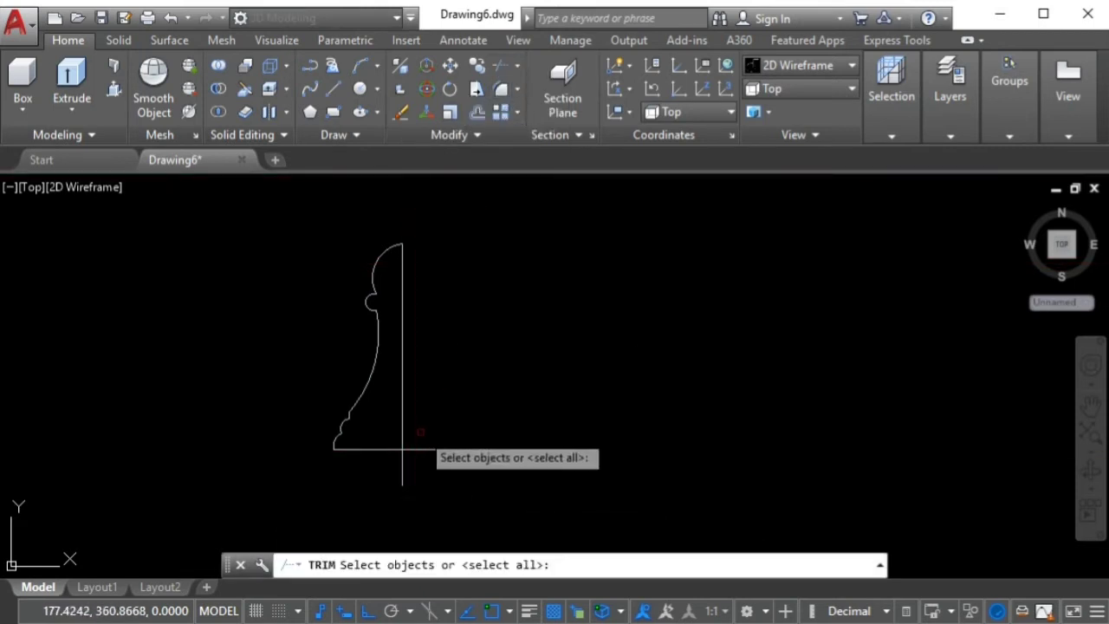
key(Return)
key(Escape)
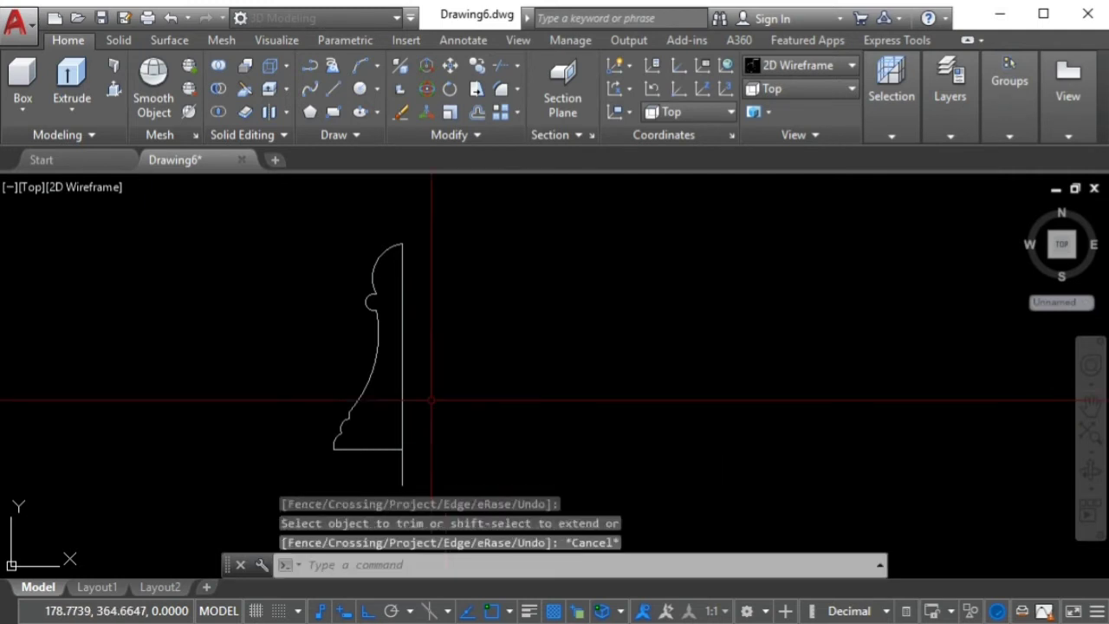
scroll(407, 345, up, 2)
mouse_move(423, 272)
middle_down()
mouse_move(449, 245)
mouse_move(438, 297)
middle_up()
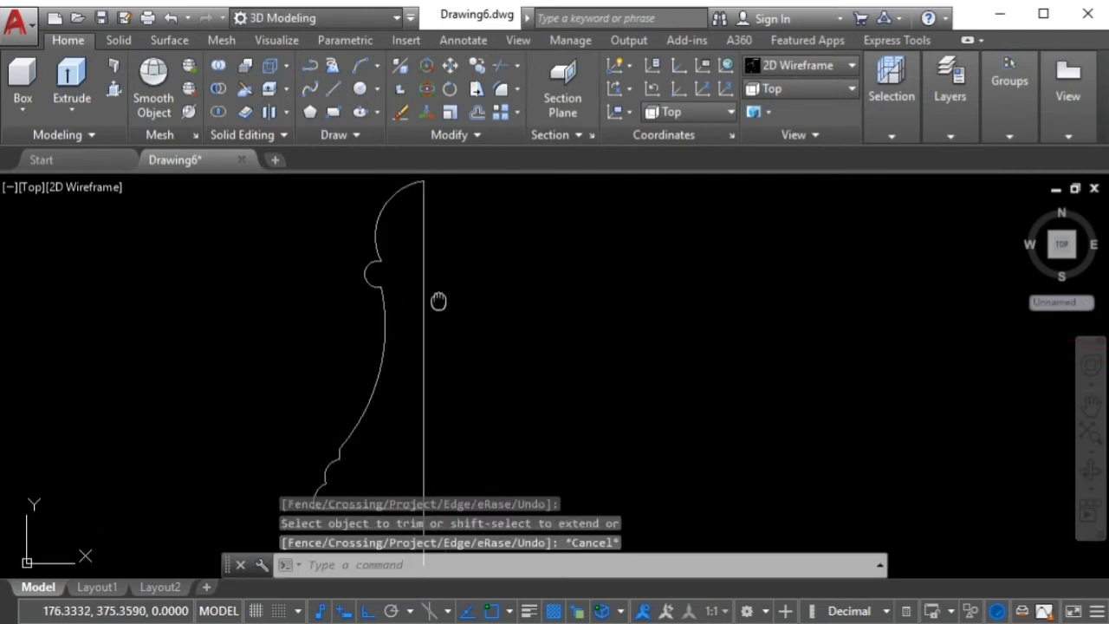
scroll(446, 232, up, 2)
scroll(445, 217, down, 1)
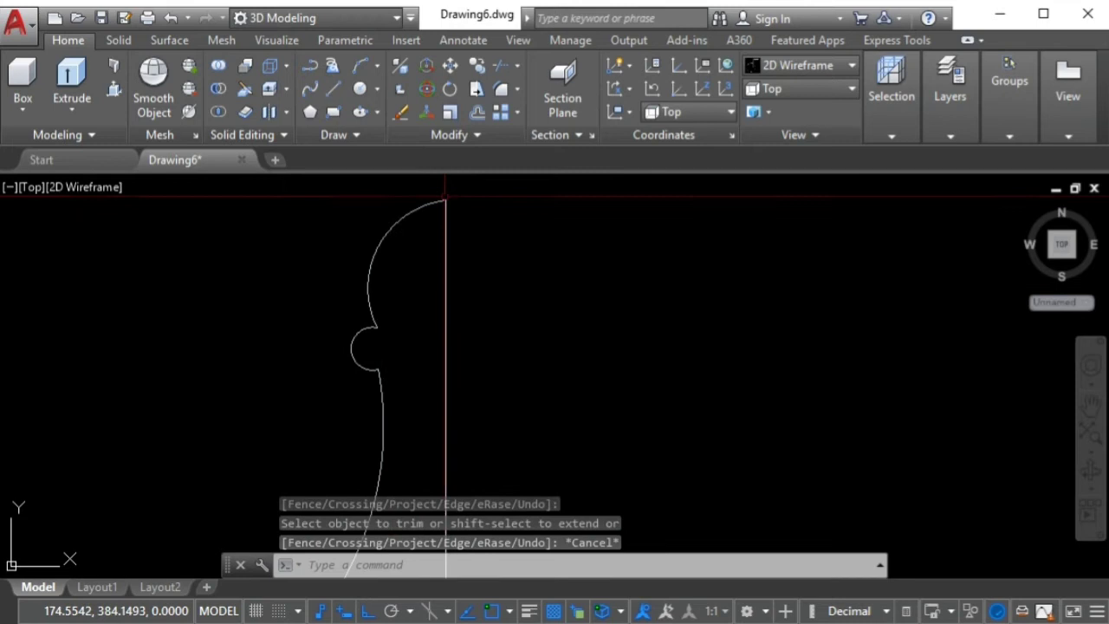
Join the upper arc, the other profile arcs and the vertical segment into one polyline
click(476, 136)
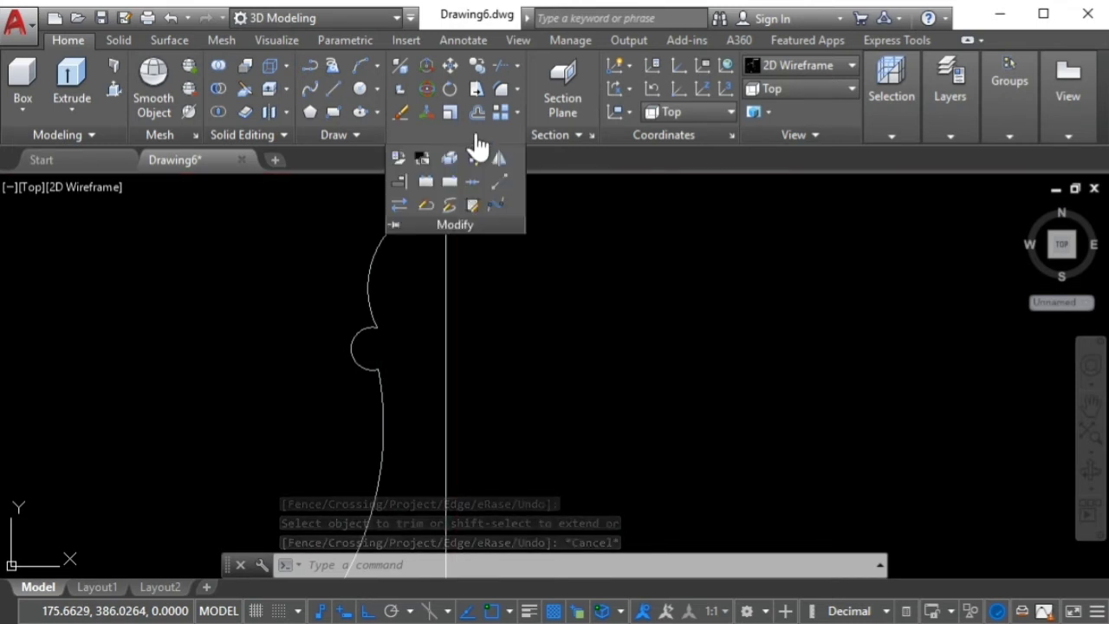
click(475, 187)
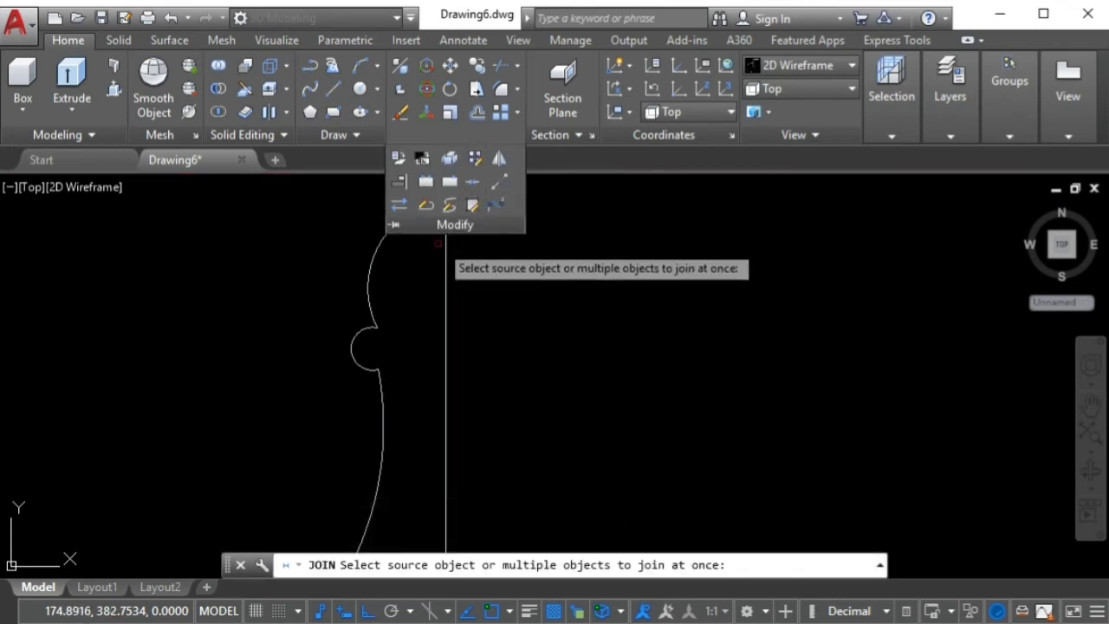
click(374, 294)
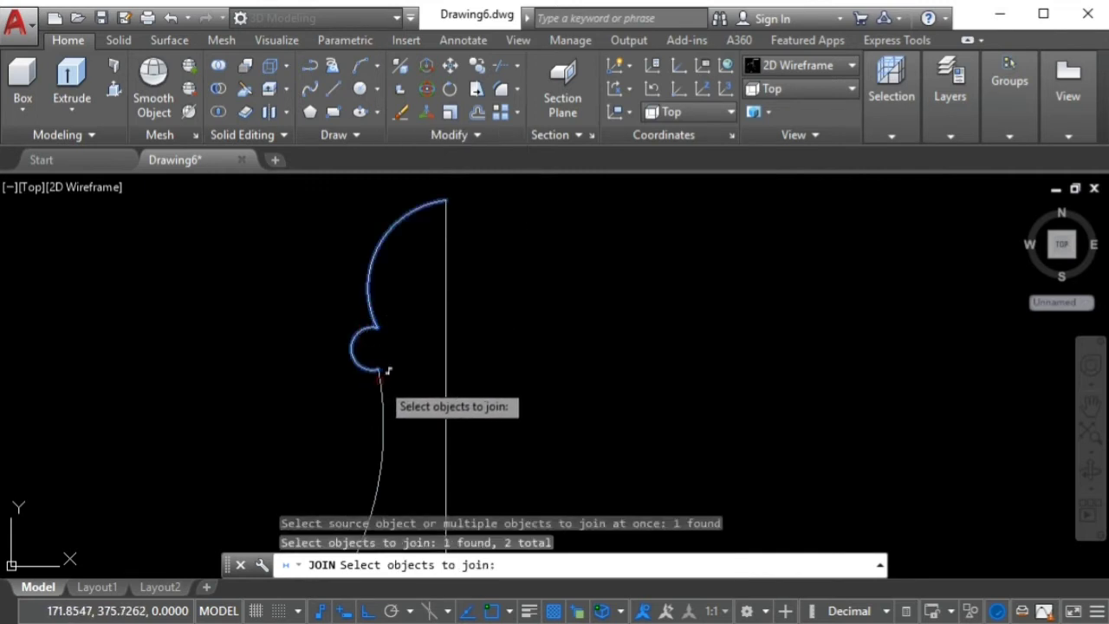
click(387, 371)
scroll(373, 346, up, 4)
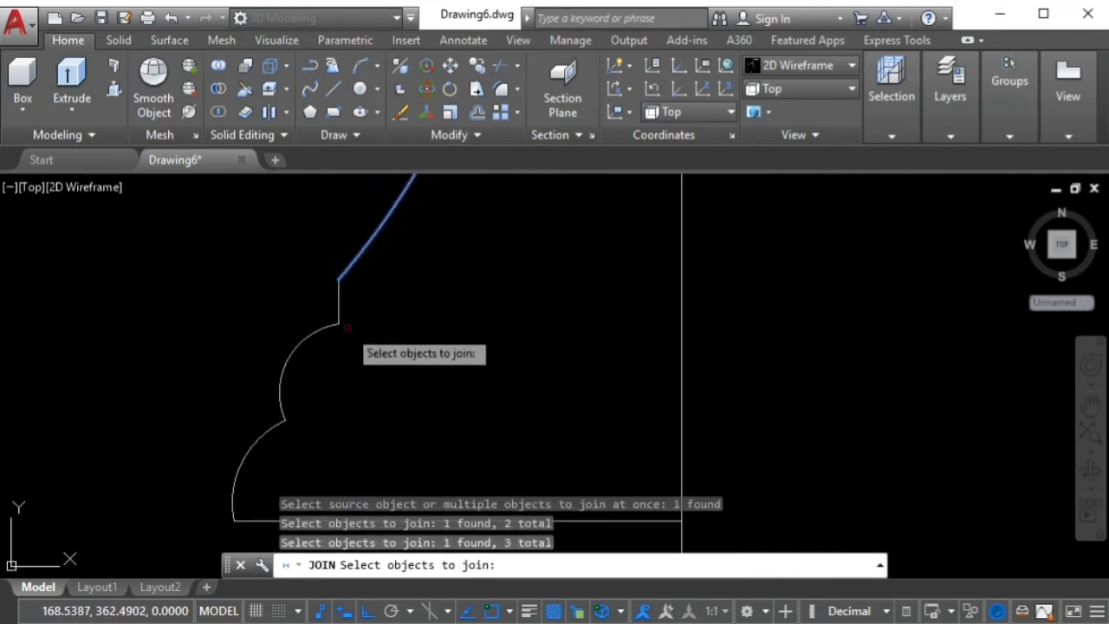
click(339, 304)
click(290, 364)
middle_drag(256, 450, 325, 312)
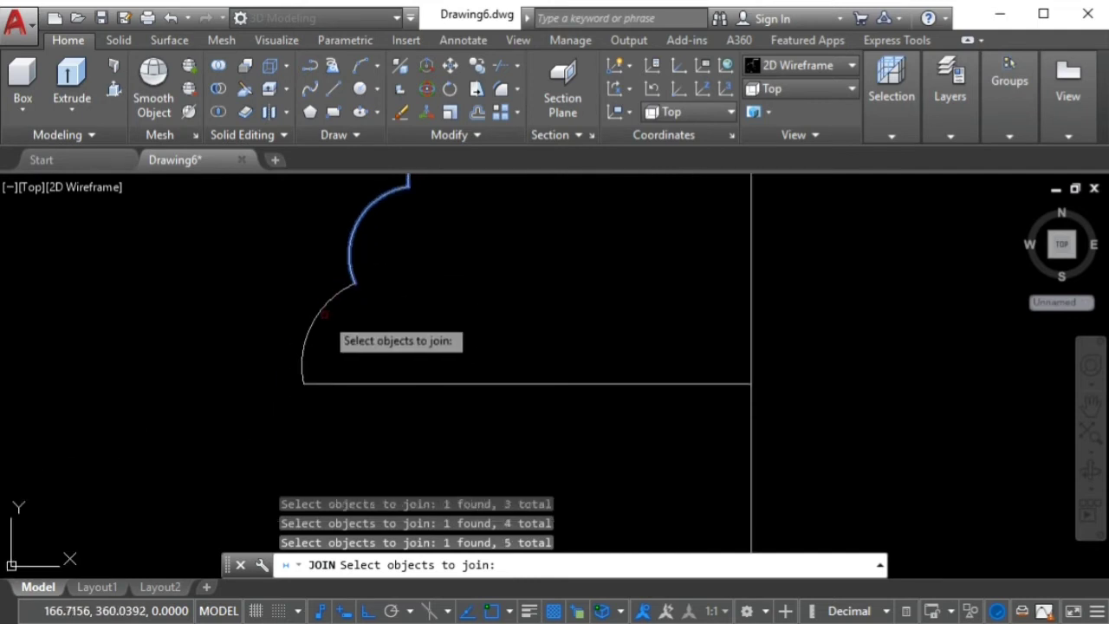
scroll(426, 372, down, 4)
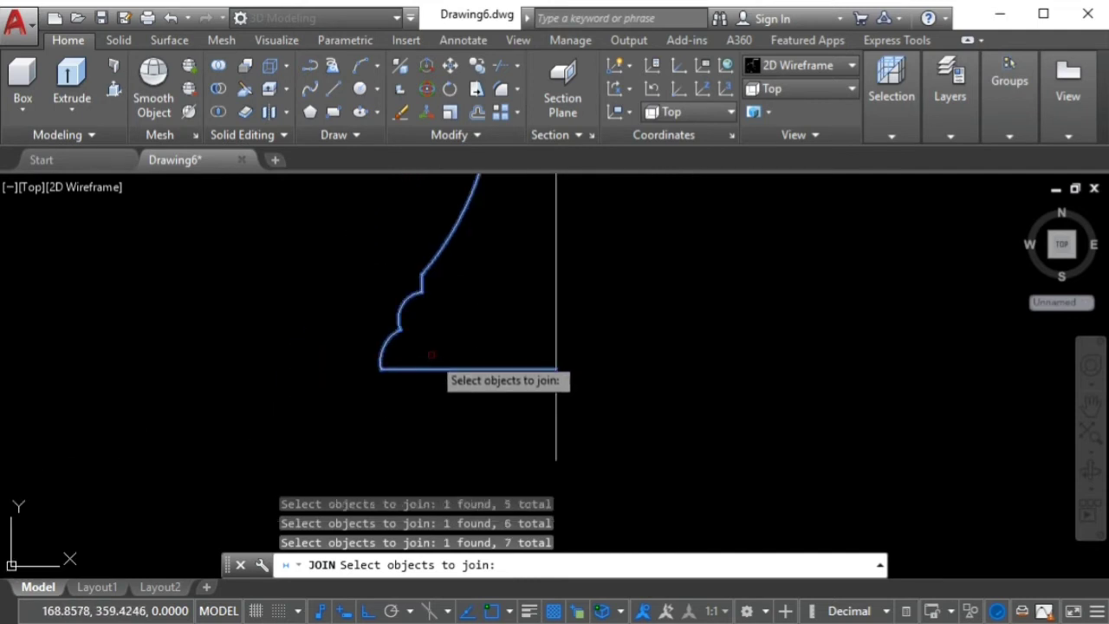
key(Return)
Select the joined profile to confirm it is a single polyline, then clear the selection
click(454, 251)
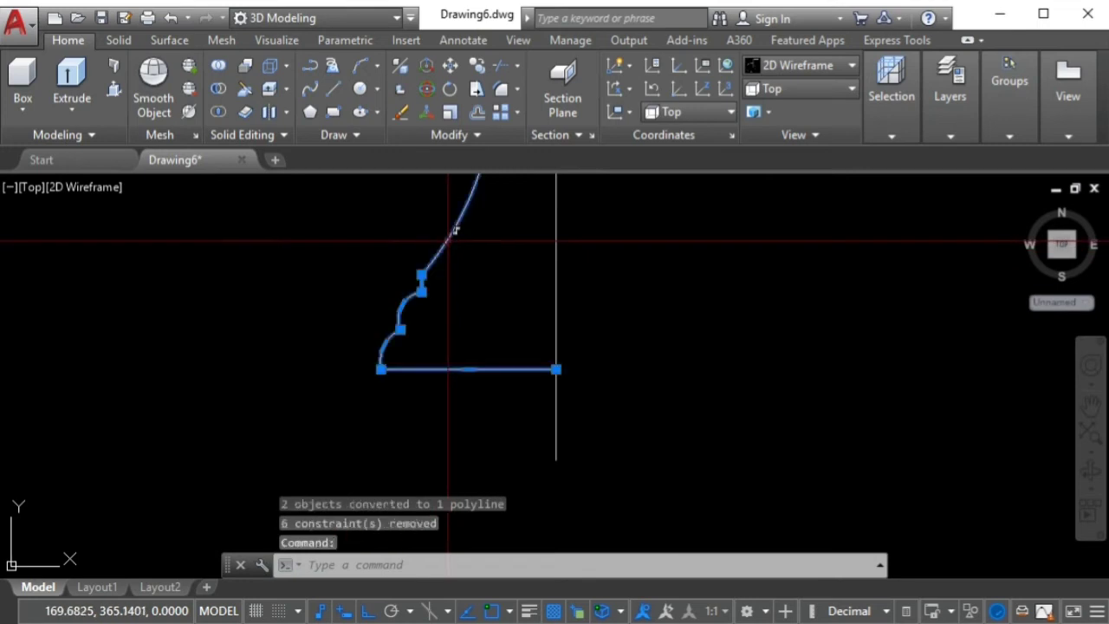
scroll(454, 238, down, 4)
middle_drag(490, 254, 425, 416)
scroll(424, 368, up, 3)
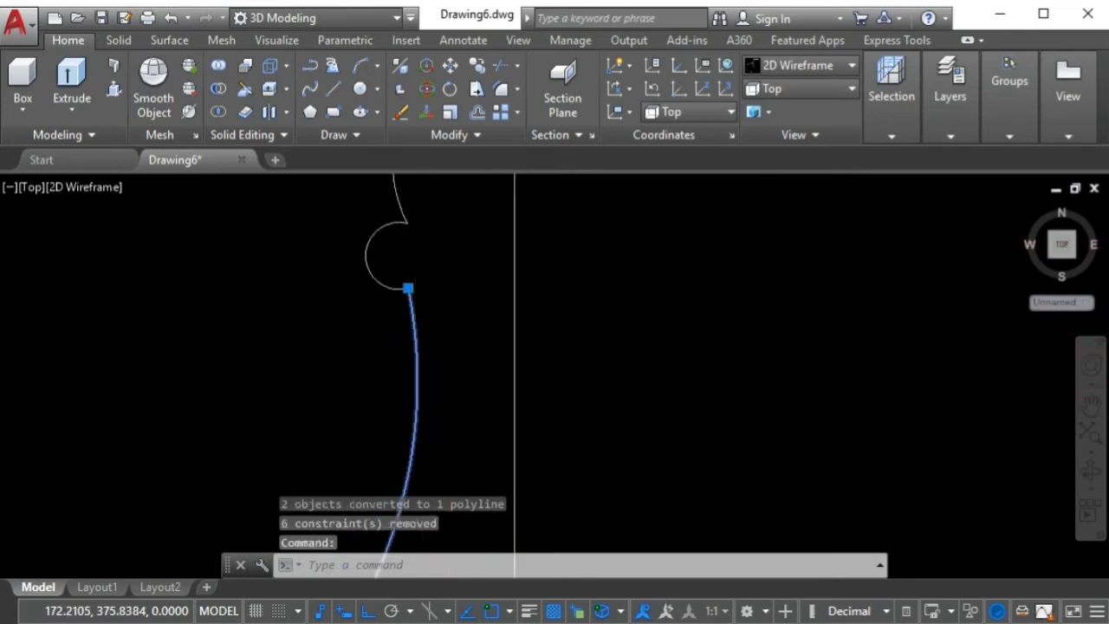
scroll(416, 329, up, 3)
scroll(414, 312, up, 2)
key(Escape)
Erase the tiny stray segment at the profile's top corner after a failed trim attempt
scroll(414, 307, up, 2)
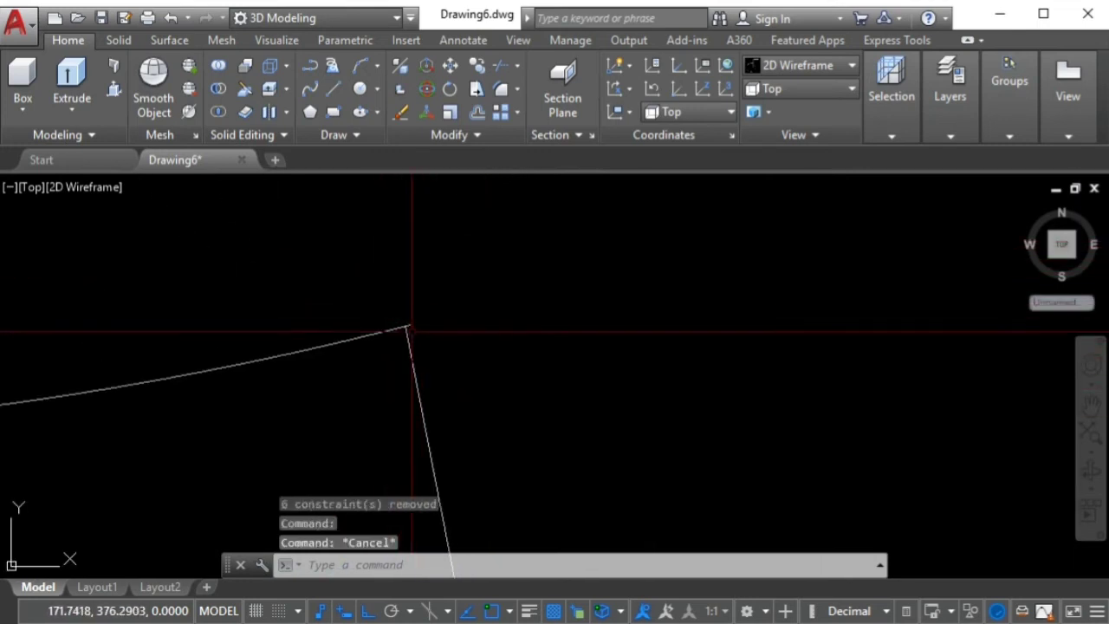
click(517, 70)
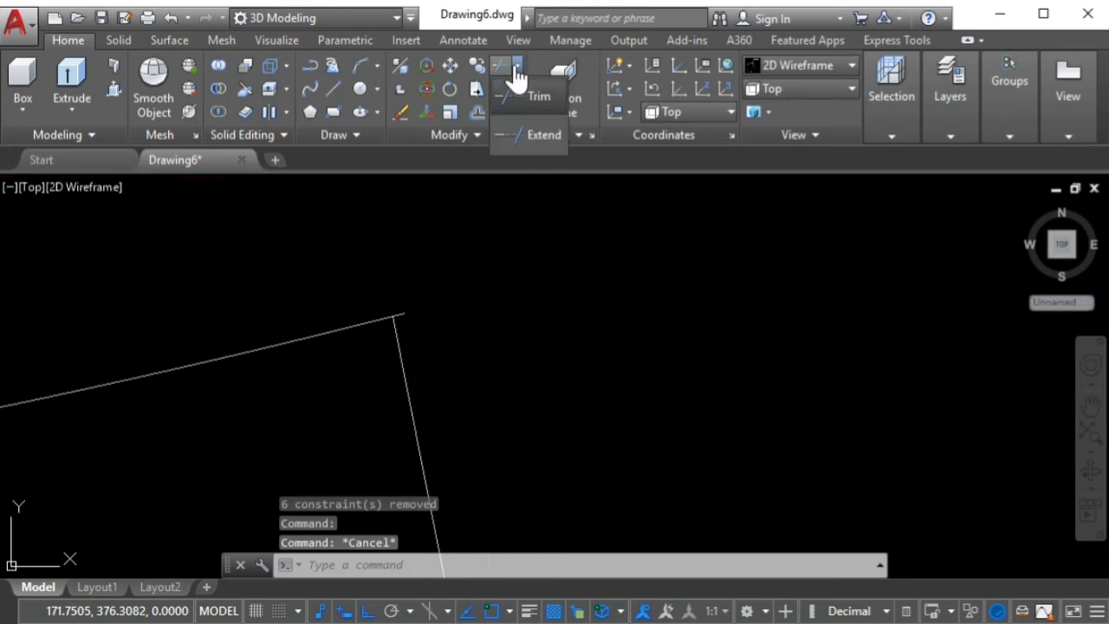
click(530, 96)
key(Return)
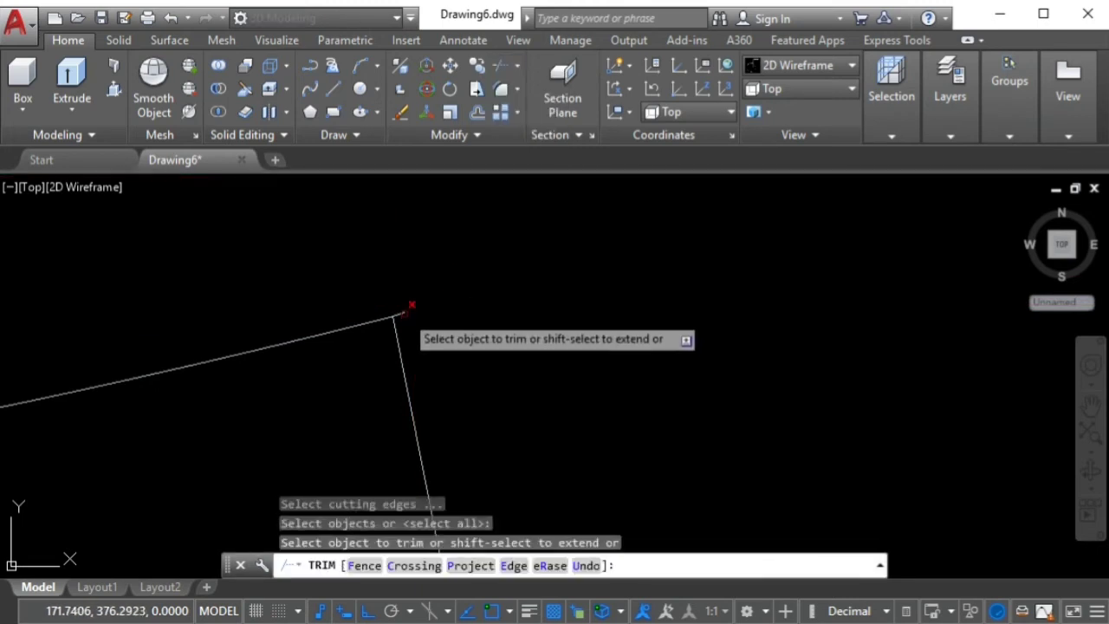
click(407, 305)
key(Escape)
click(391, 314)
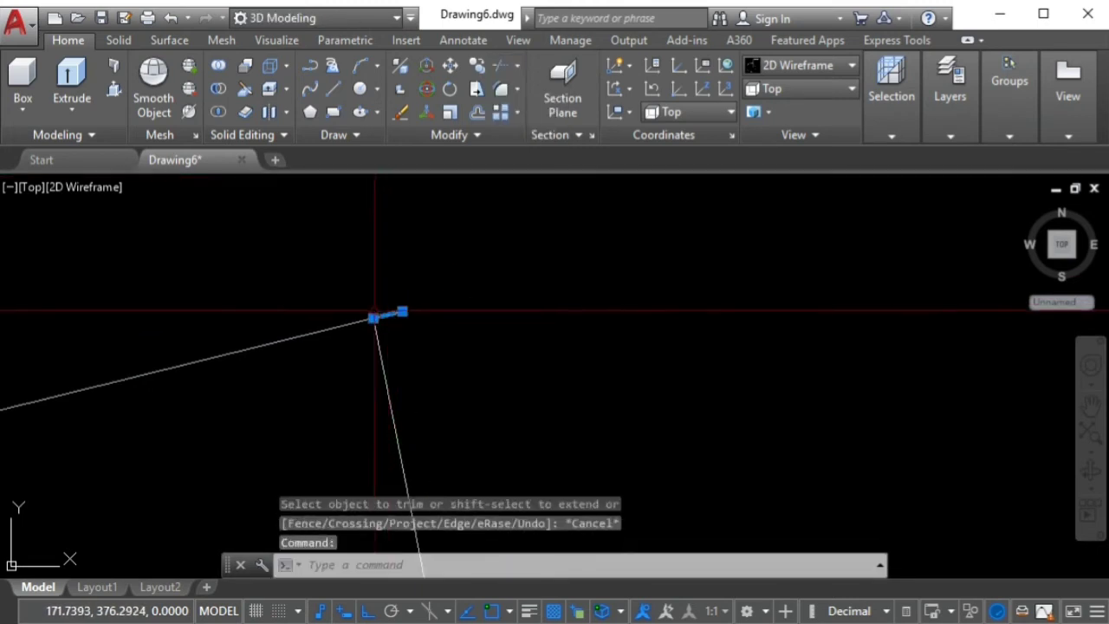
key(Delete)
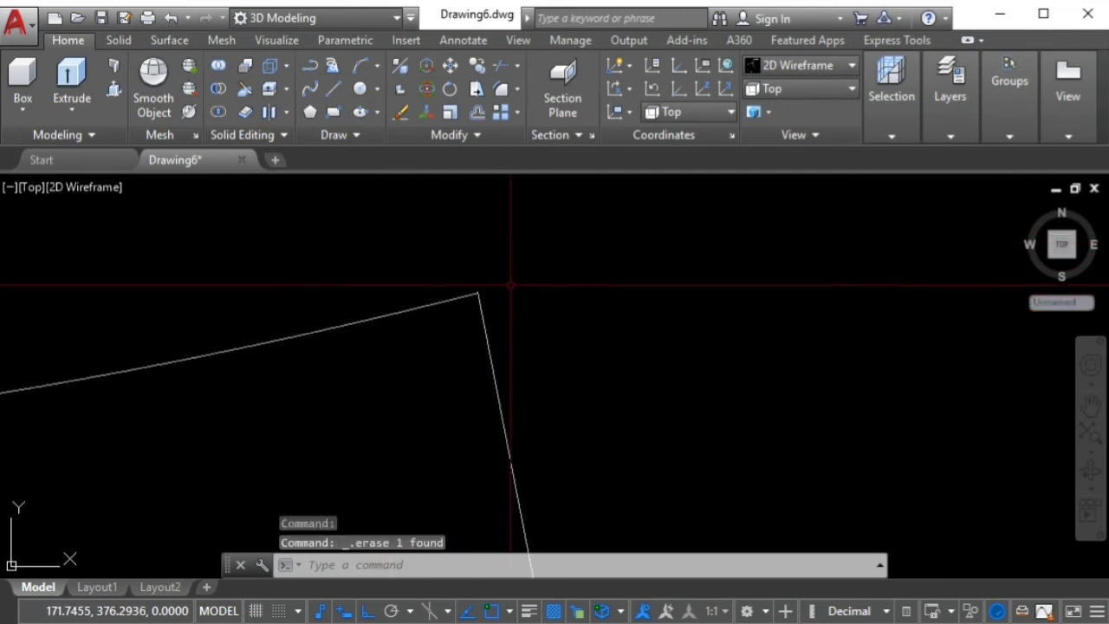
Recentre on the corner and select the slanted line below it to inspect it
middle_drag(453, 258, 576, 283)
scroll(495, 366, up, 3)
click(506, 371)
click(512, 386)
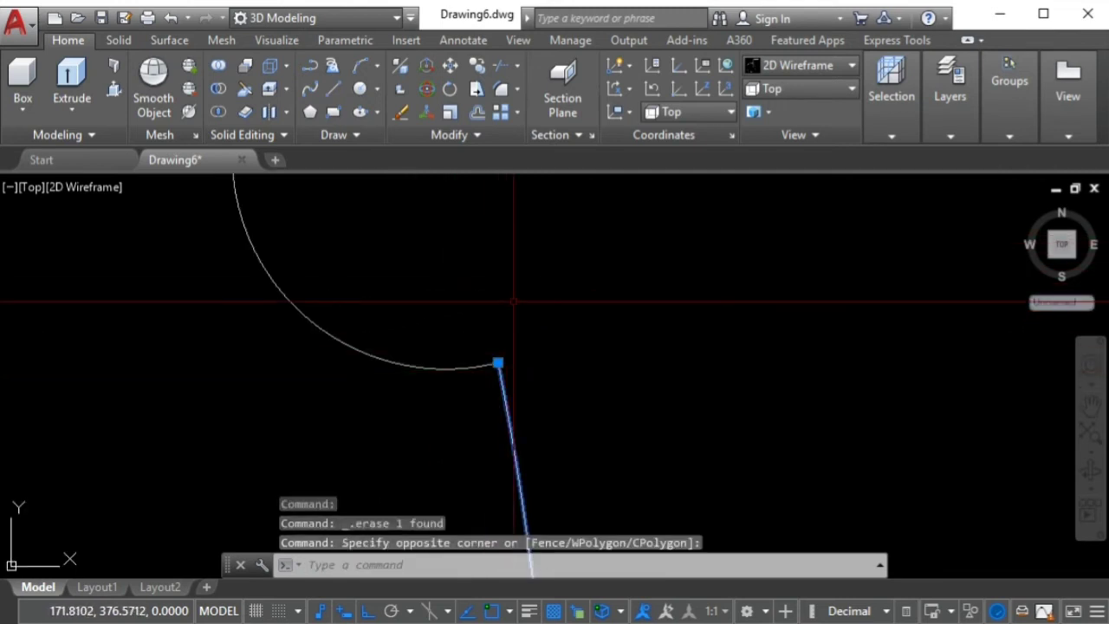
key(Escape)
Join the slanted line and the upper arc into the profile polyline and confirm it
click(477, 137)
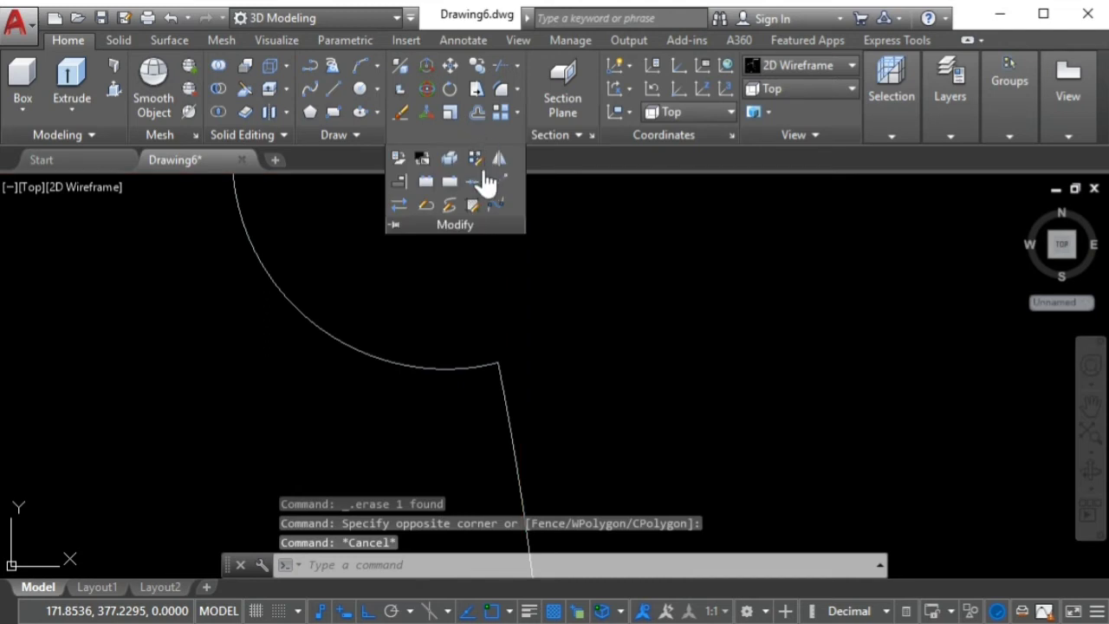
click(476, 188)
click(501, 374)
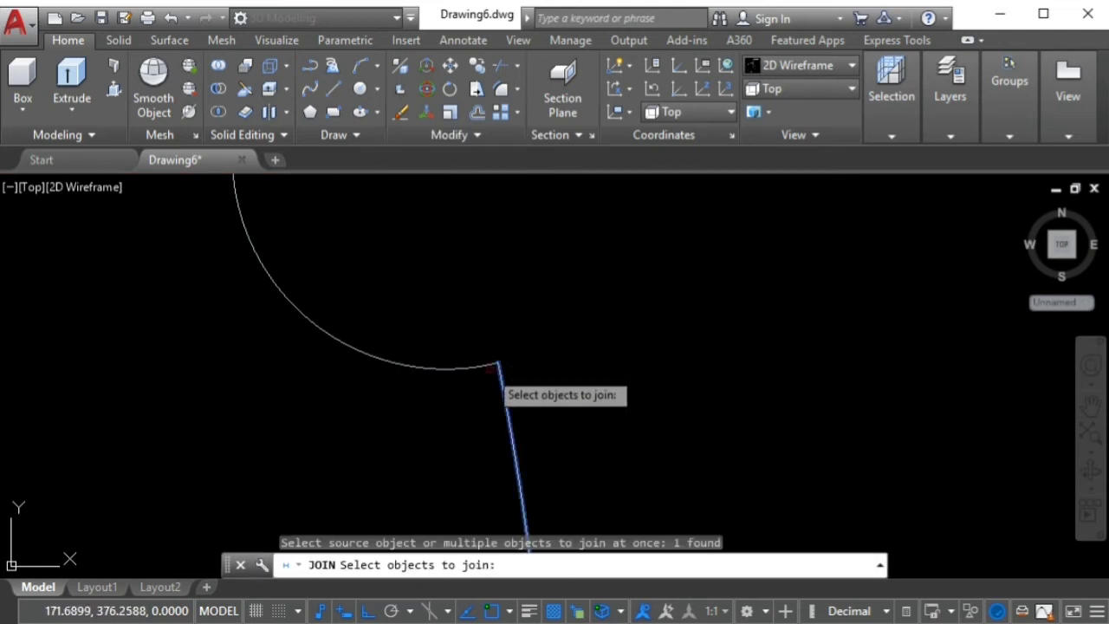
click(493, 366)
scroll(486, 363, down, 3)
scroll(506, 336, down, 2)
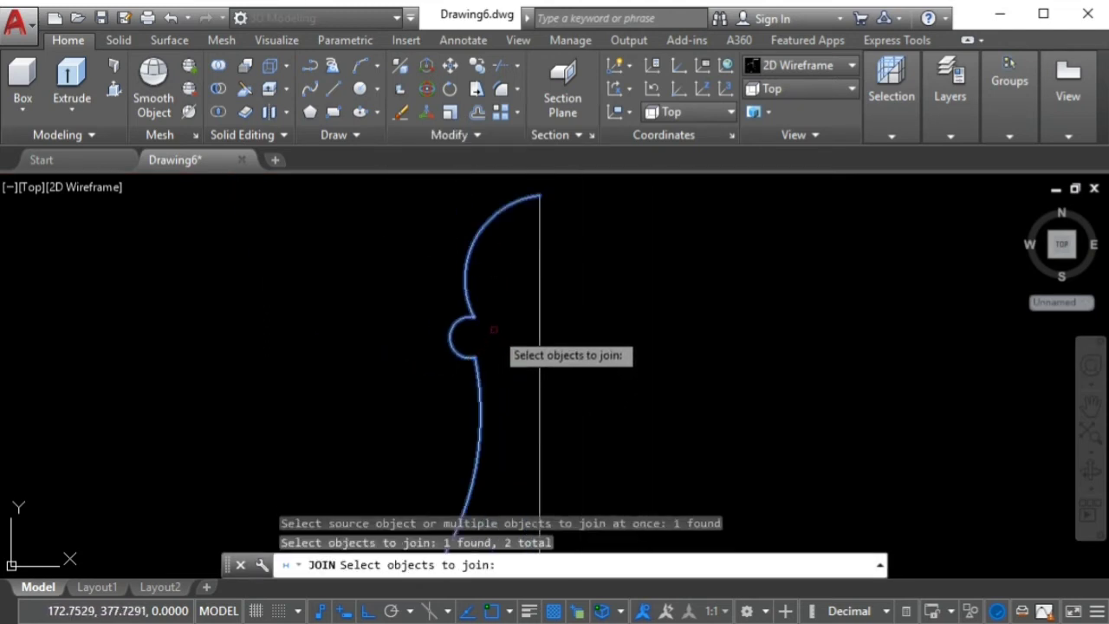
key(Return)
click(476, 302)
scroll(481, 326, down, 2)
scroll(482, 324, up, 1)
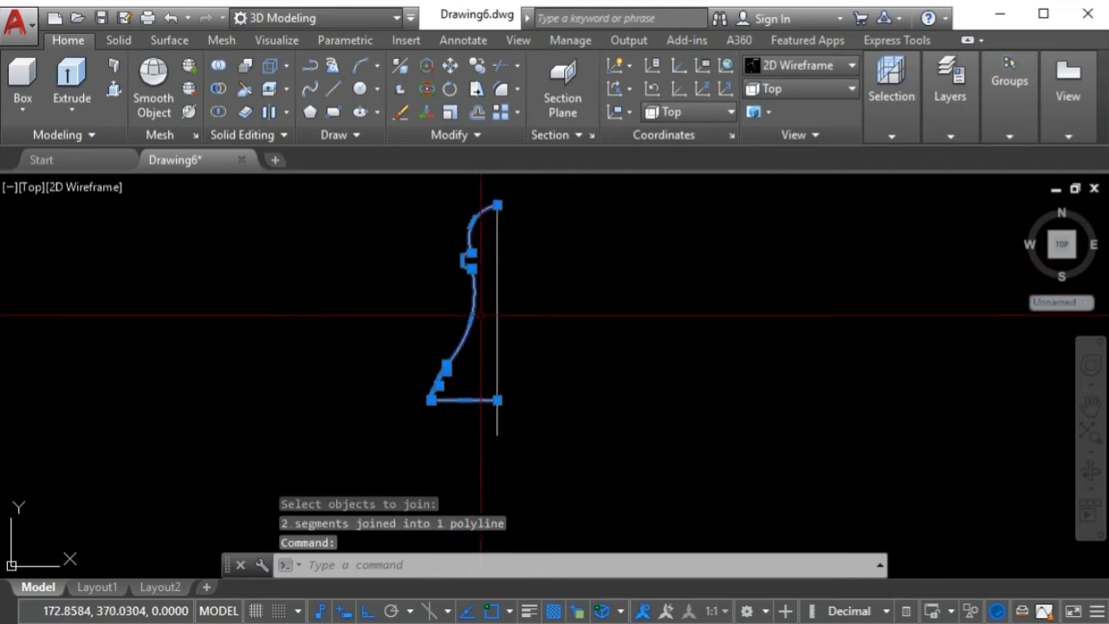
scroll(482, 317, up, 1)
key(Escape)
Pan the profile into view and bring up the Mesh tools
middle_drag(481, 316, 465, 344)
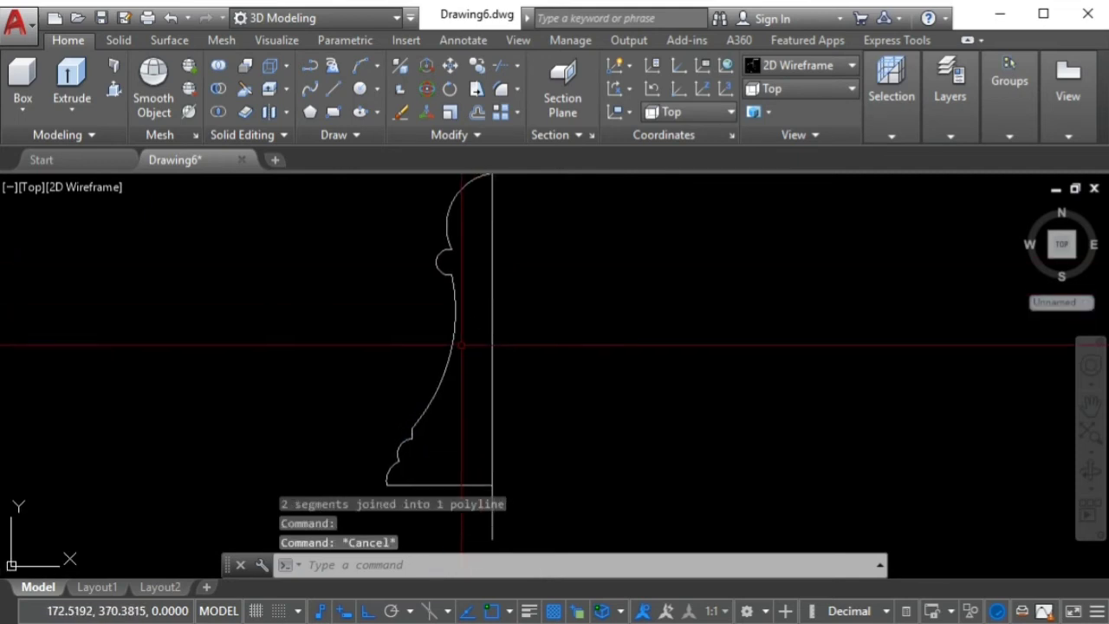
mouse_move(462, 345)
middle_down()
mouse_move(434, 352)
mouse_move(403, 322)
mouse_move(408, 346)
middle_up()
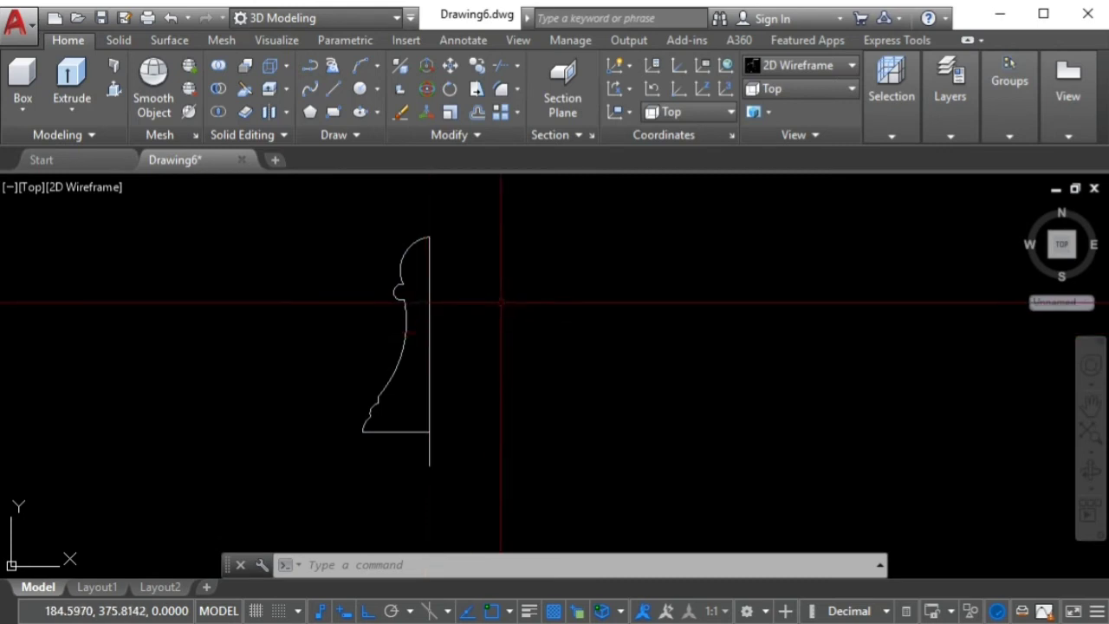
middle_drag(498, 310, 492, 319)
click(227, 47)
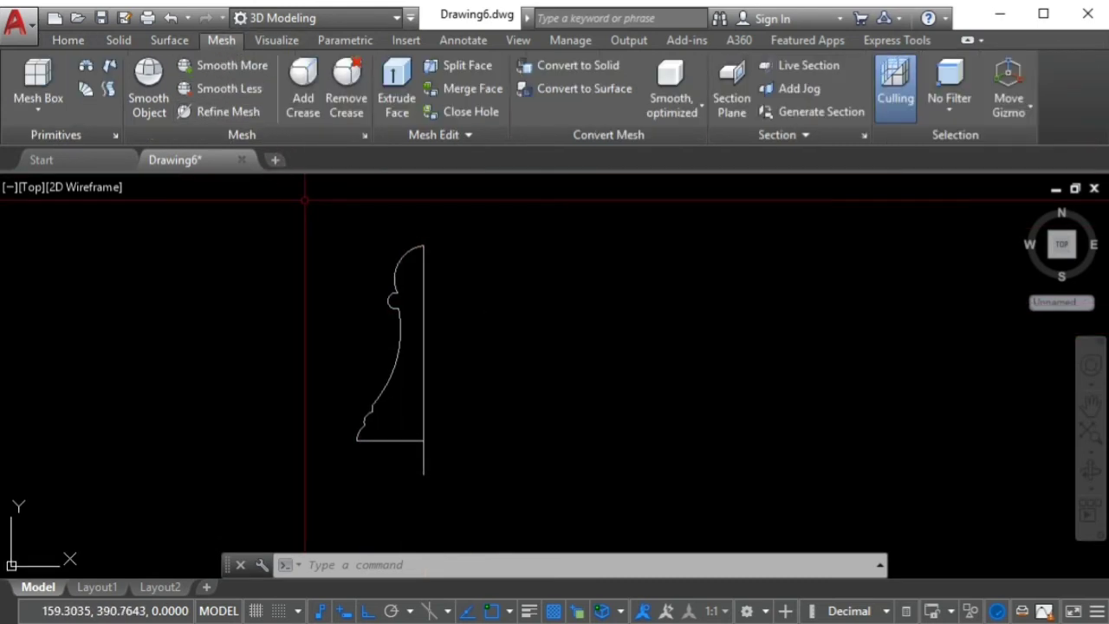
middle_drag(408, 290, 396, 300)
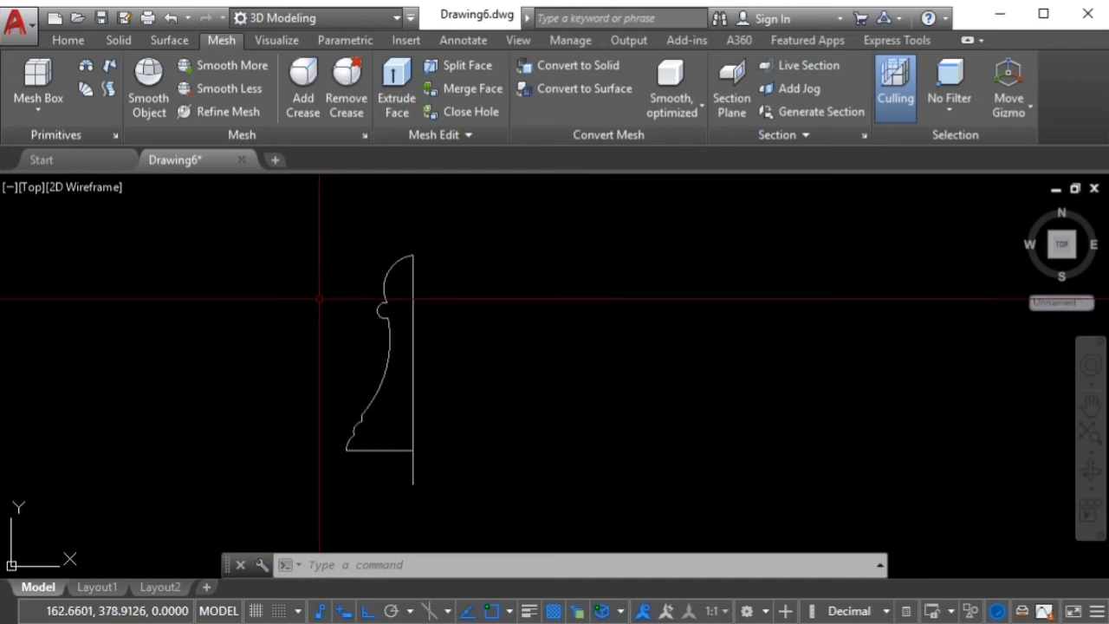
Revolve the pawn half-profile a full 360° about the vertical axis line into a ribbed mesh
click(91, 76)
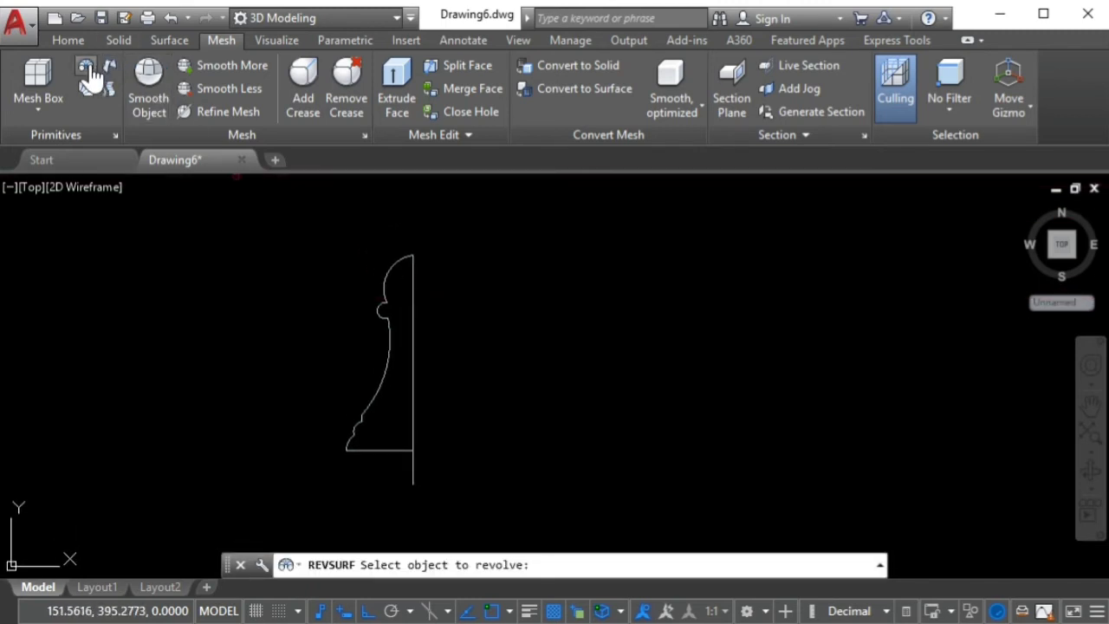
click(389, 339)
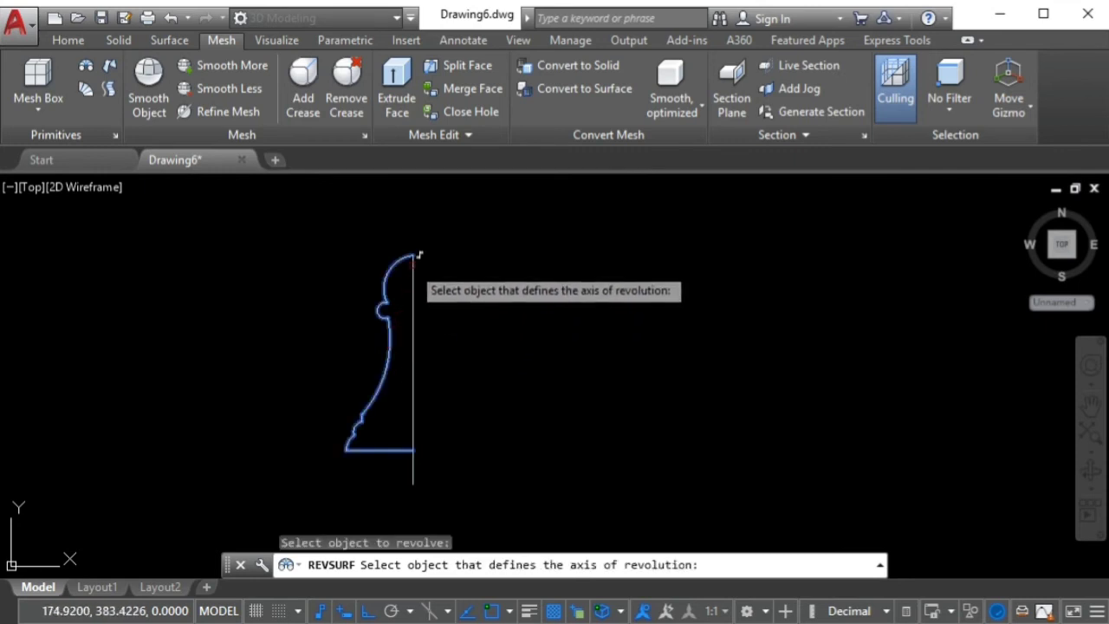
click(415, 257)
click(412, 255)
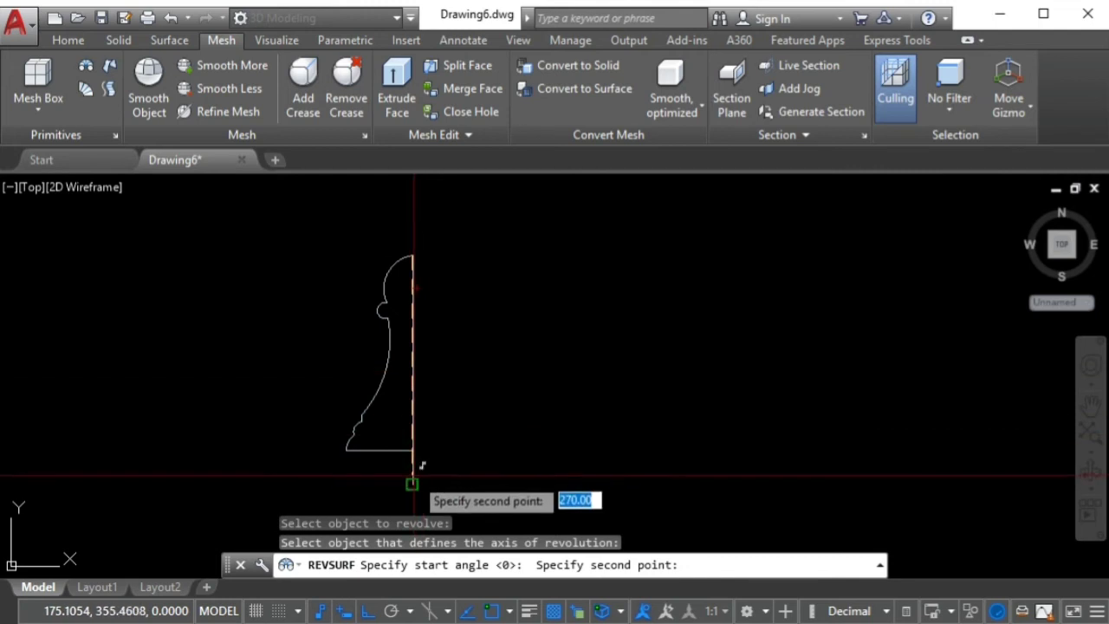
click(413, 481)
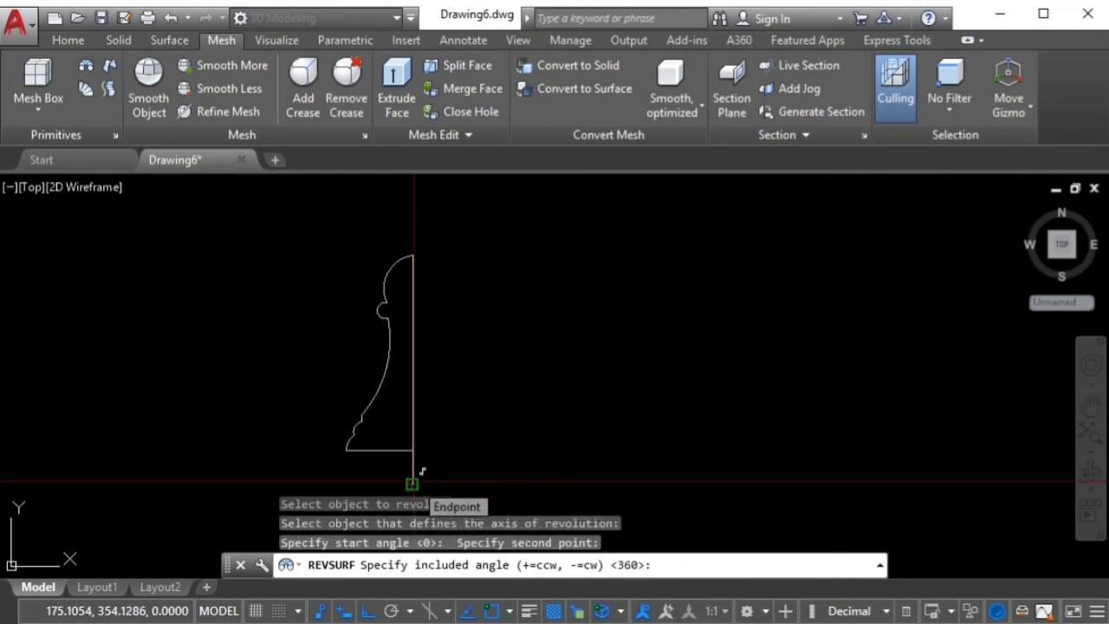
key(Return)
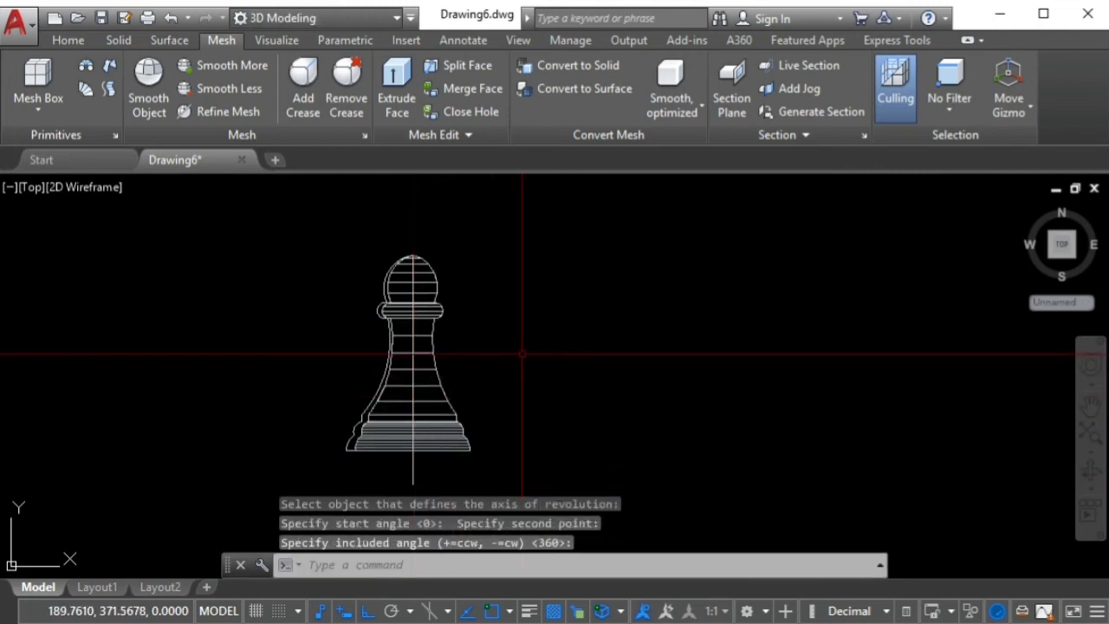
mouse_move(522, 353)
middle_down()
mouse_move(520, 290)
mouse_move(509, 302)
middle_up()
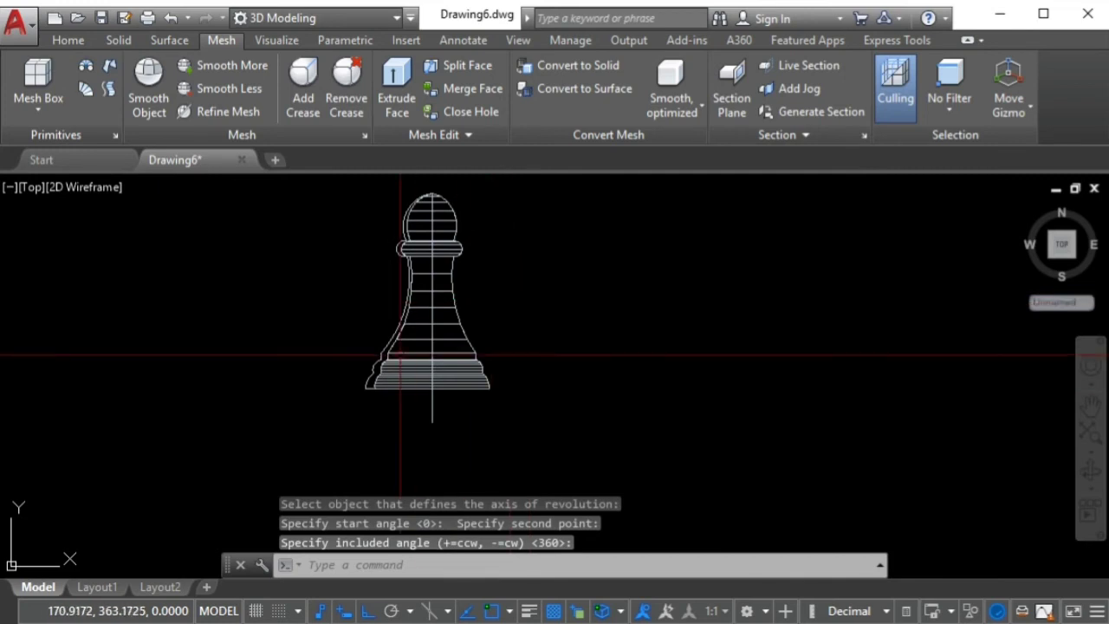
middle_drag(353, 343, 323, 370)
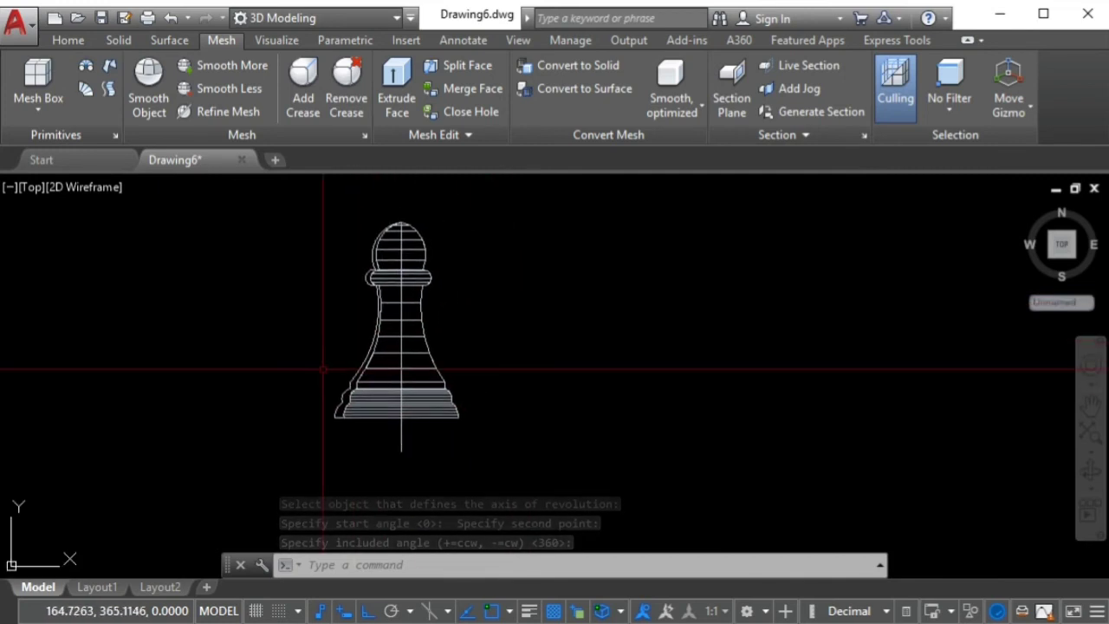
scroll(328, 371, up, 2)
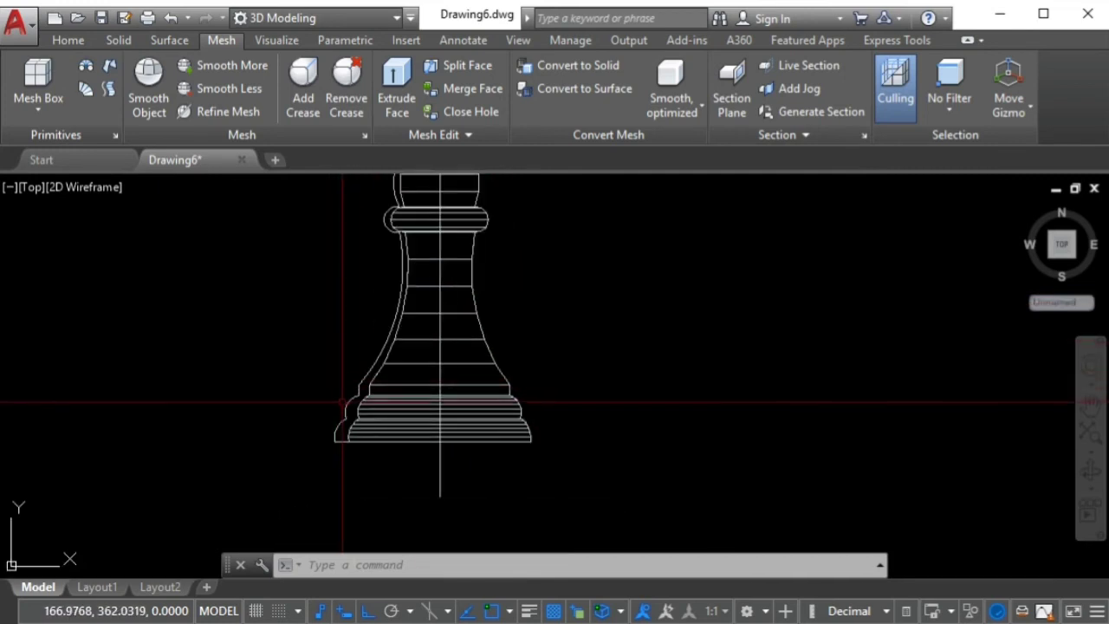
Erase the leftover pawn profile outline and its axis line, keeping only the mesh
click(351, 396)
click(447, 474)
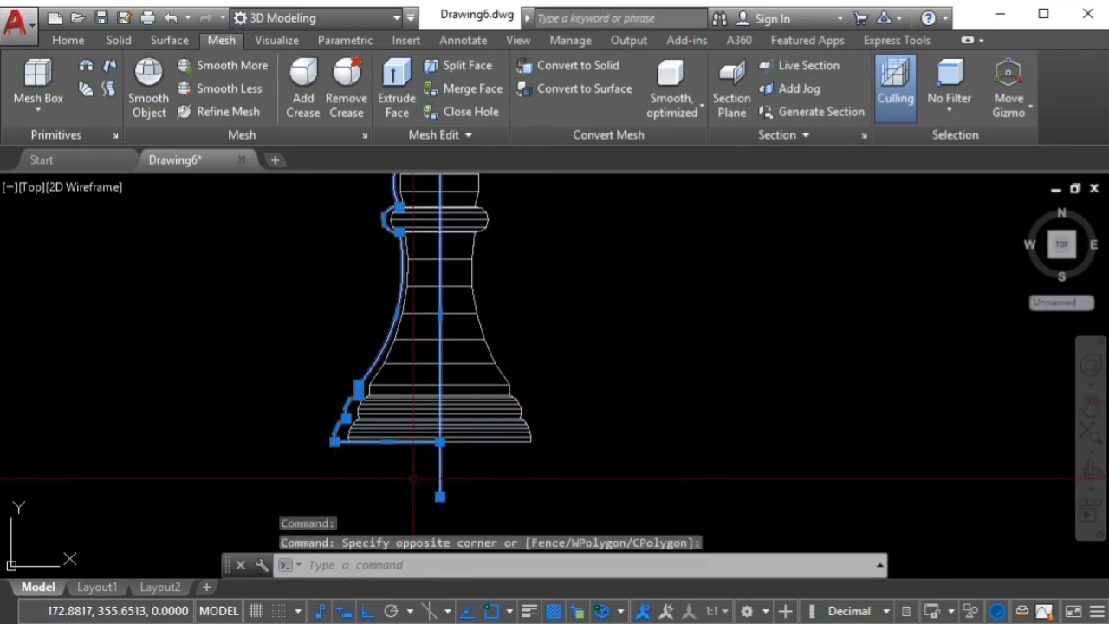
mouse_move(586, 252)
middle_down()
mouse_move(519, 345)
mouse_move(506, 303)
middle_up()
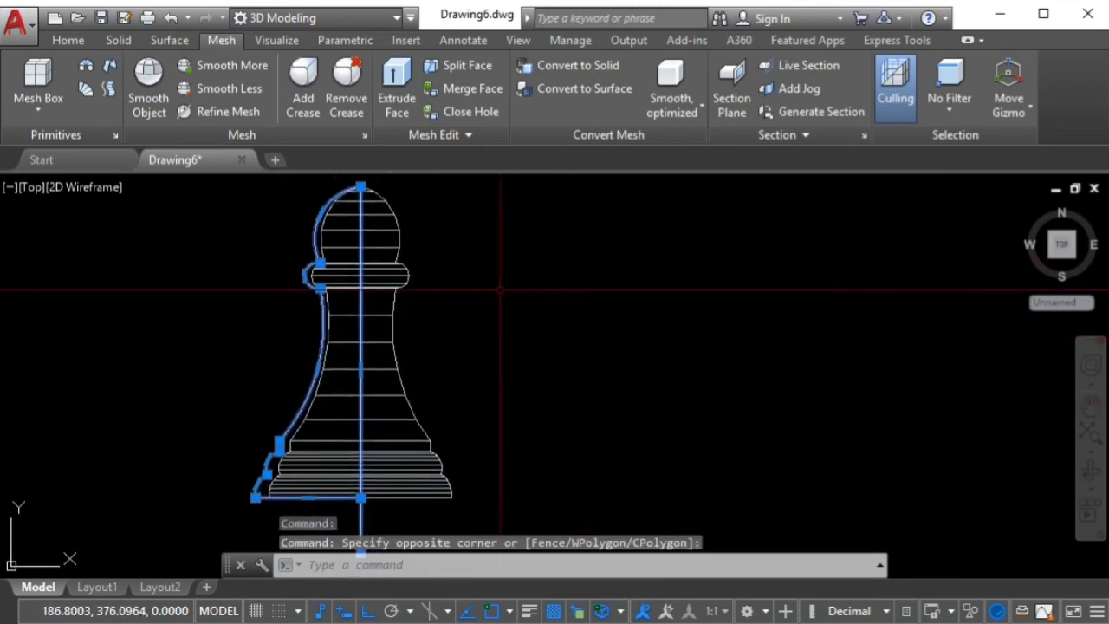
click(69, 41)
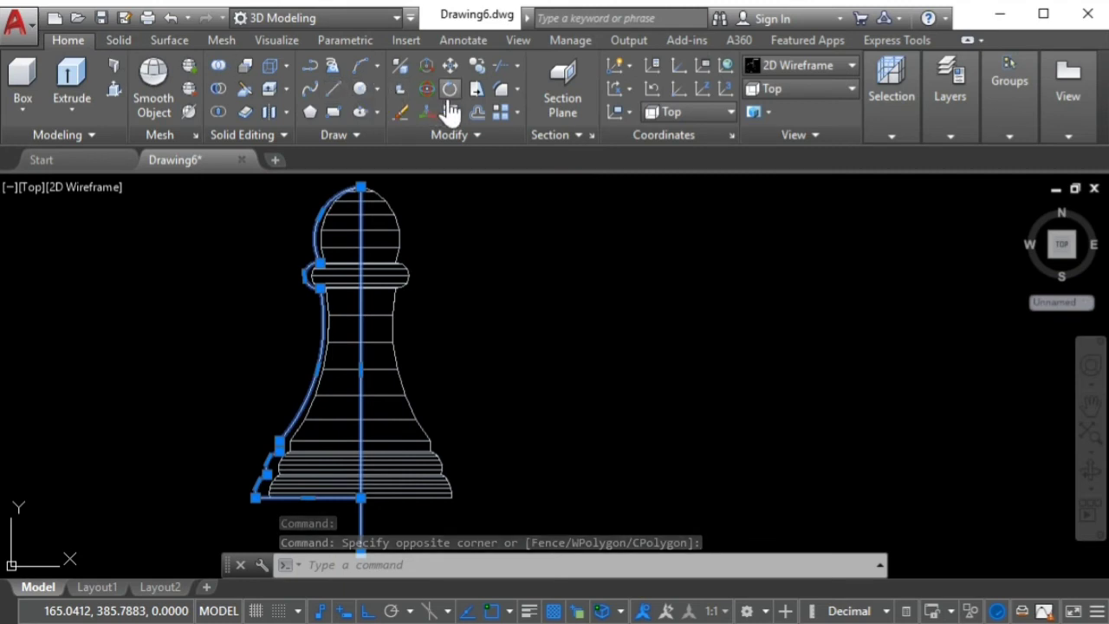
click(398, 116)
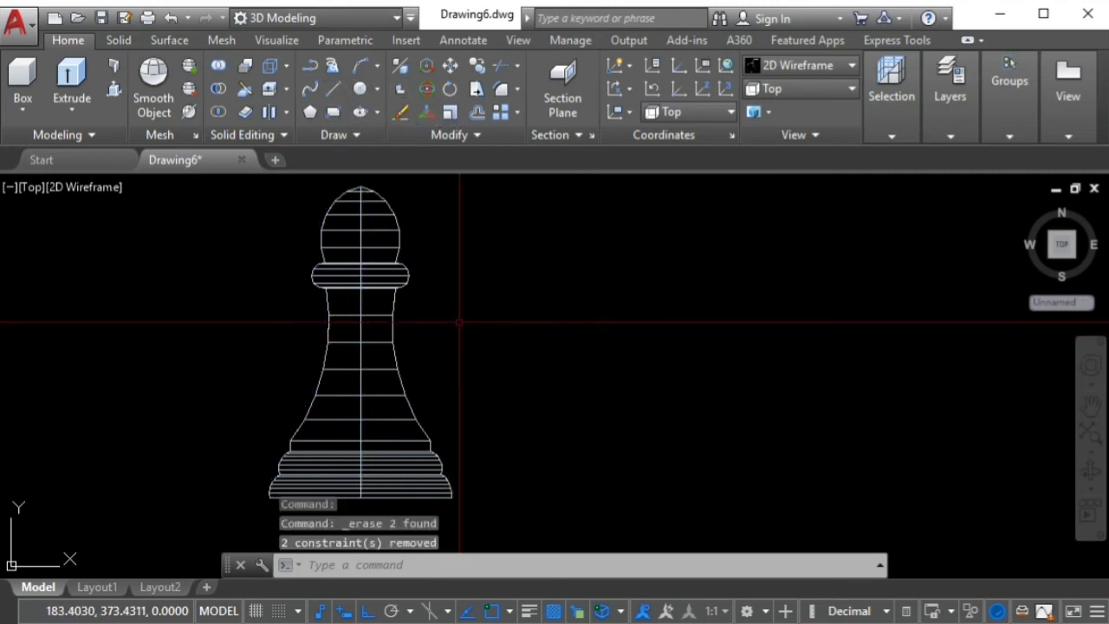
middle_drag(447, 333, 424, 332)
scroll(444, 314, down, 2)
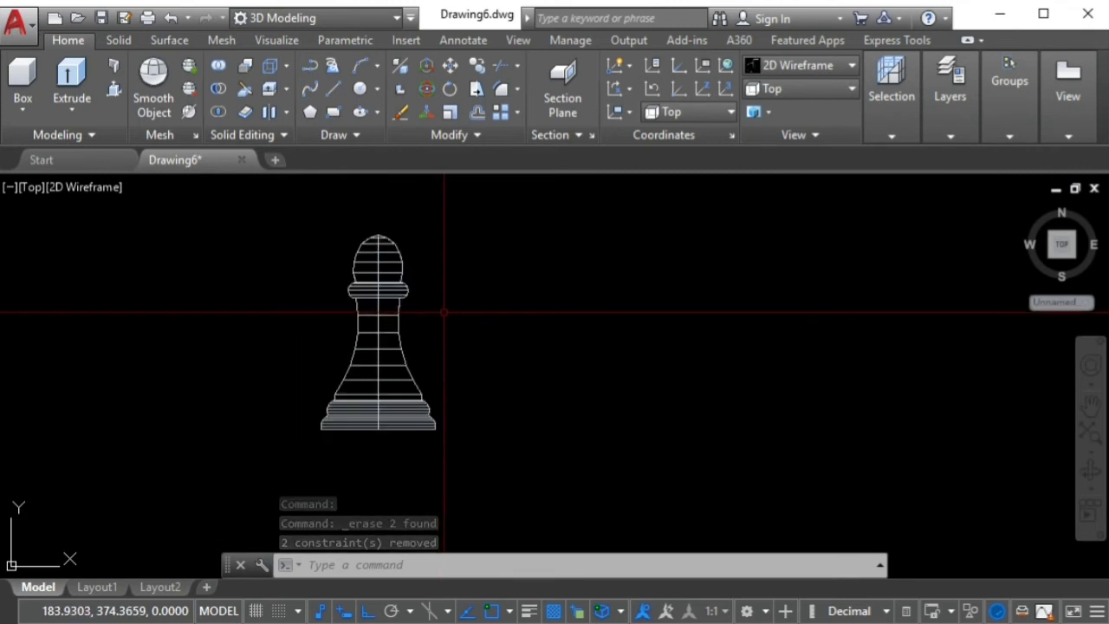
middle_drag(454, 304, 444, 319)
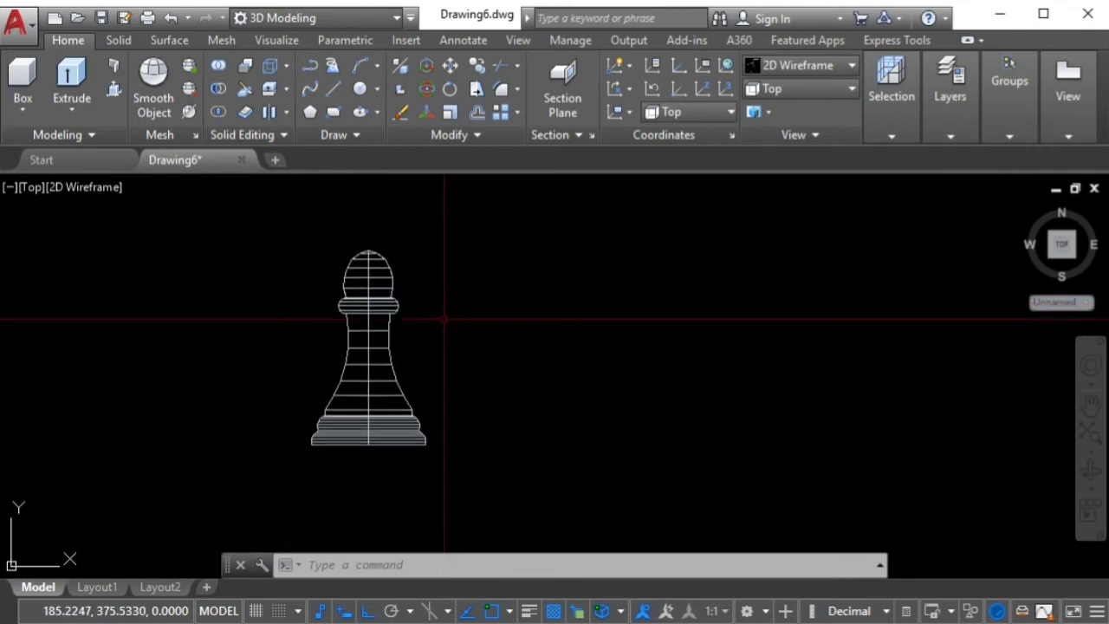
Switch to the Left preset view and recentre the pawn
click(816, 96)
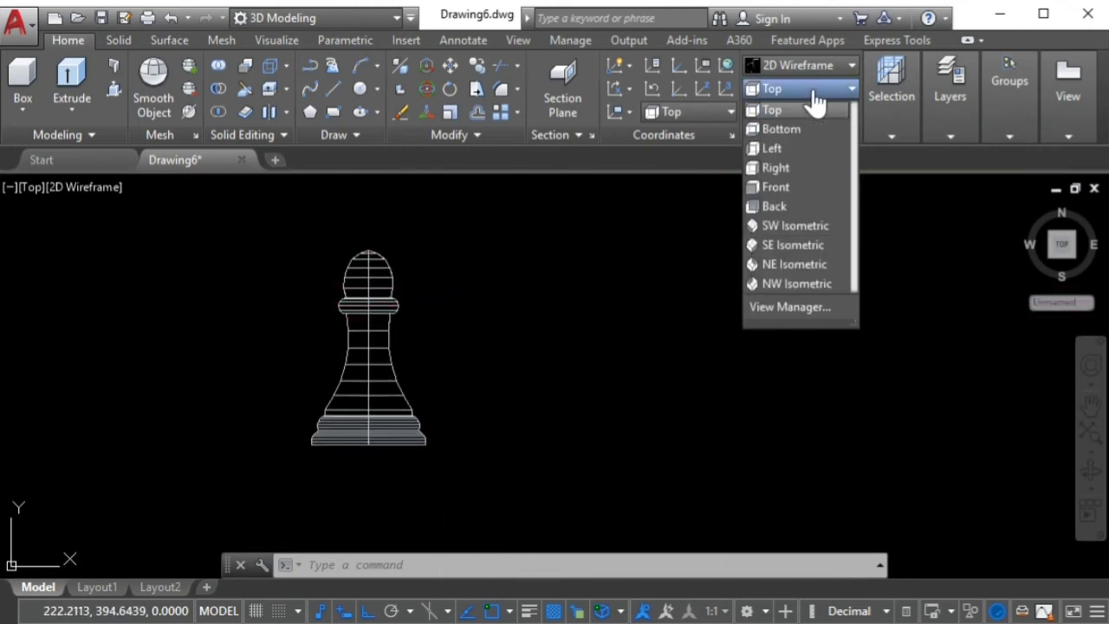
click(780, 153)
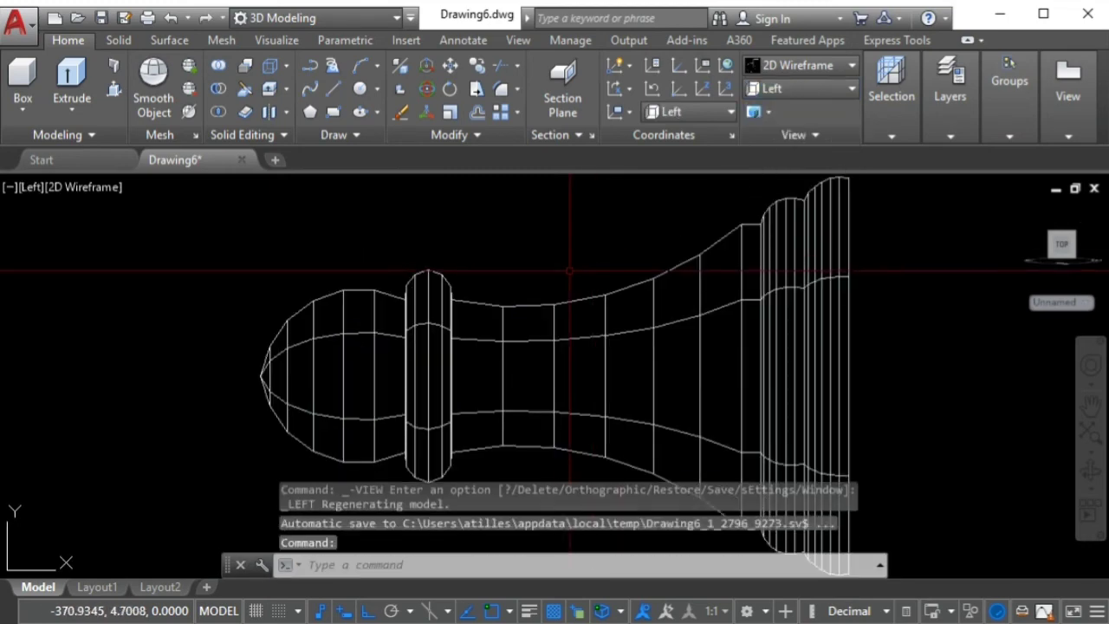
scroll(555, 330, down, 3)
mouse_move(586, 278)
middle_down()
mouse_move(511, 302)
mouse_move(435, 265)
middle_up()
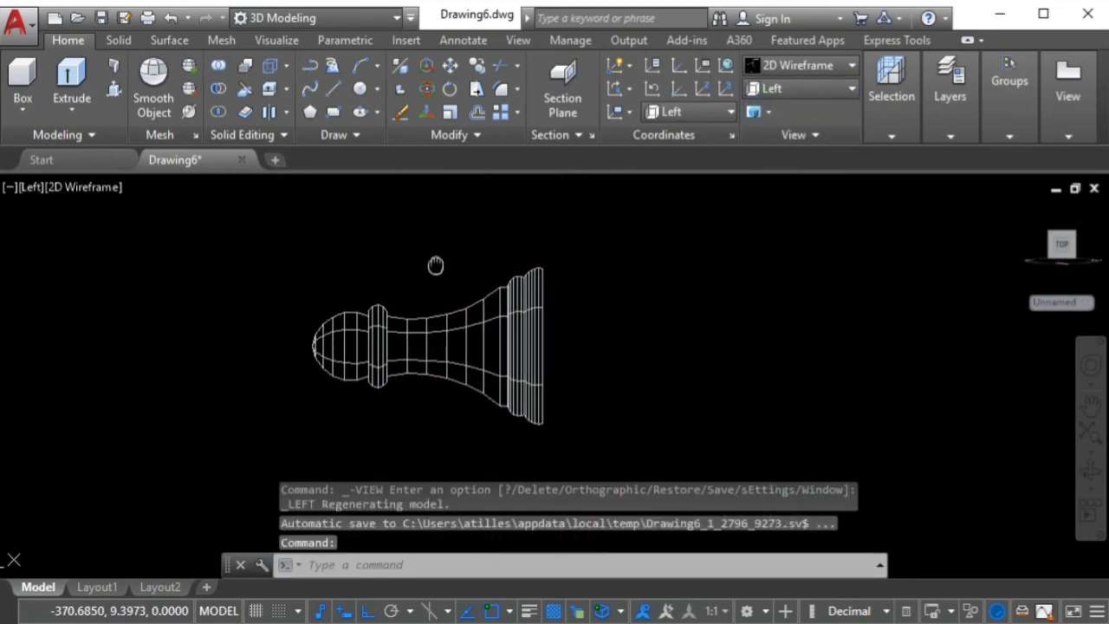
Rotate the pawn mesh a quarter turn about its base so it stands upright
click(450, 88)
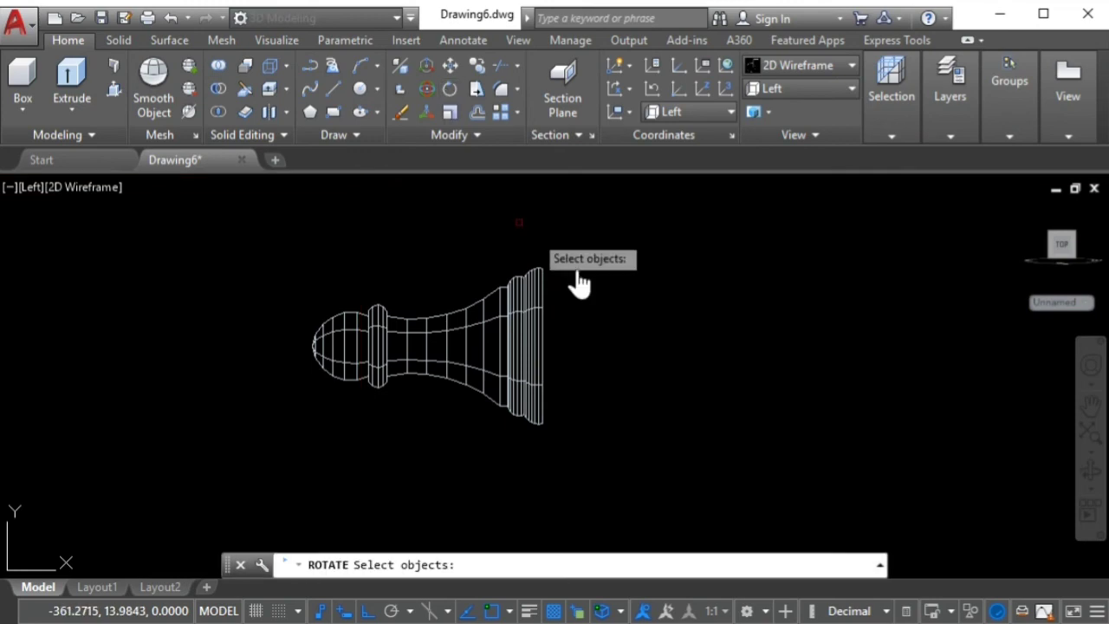
click(592, 244)
click(277, 453)
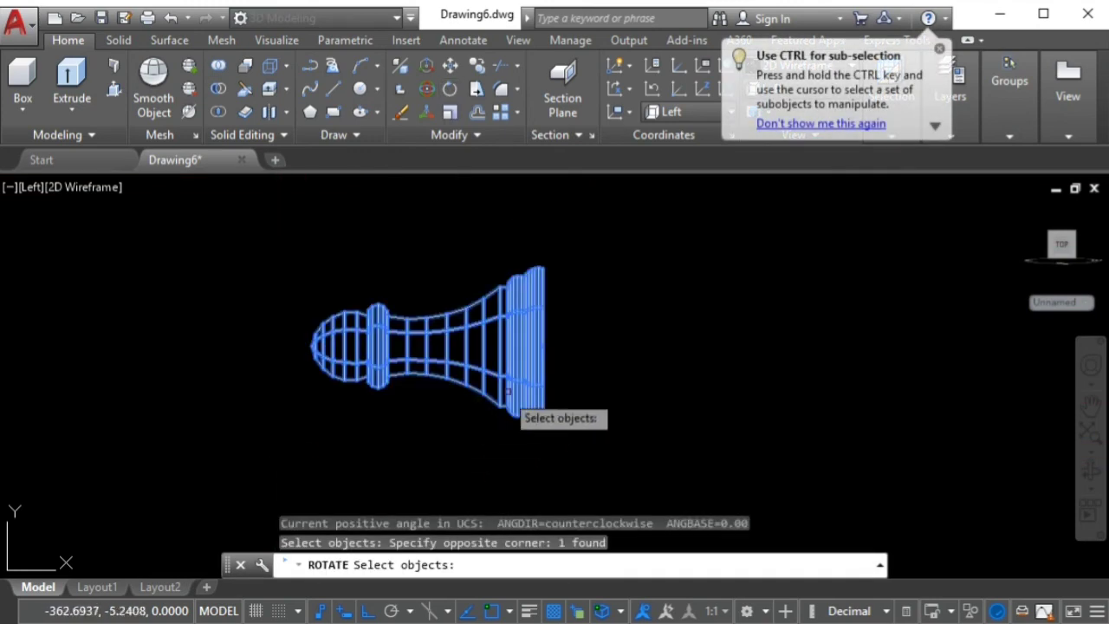
key(Return)
click(547, 368)
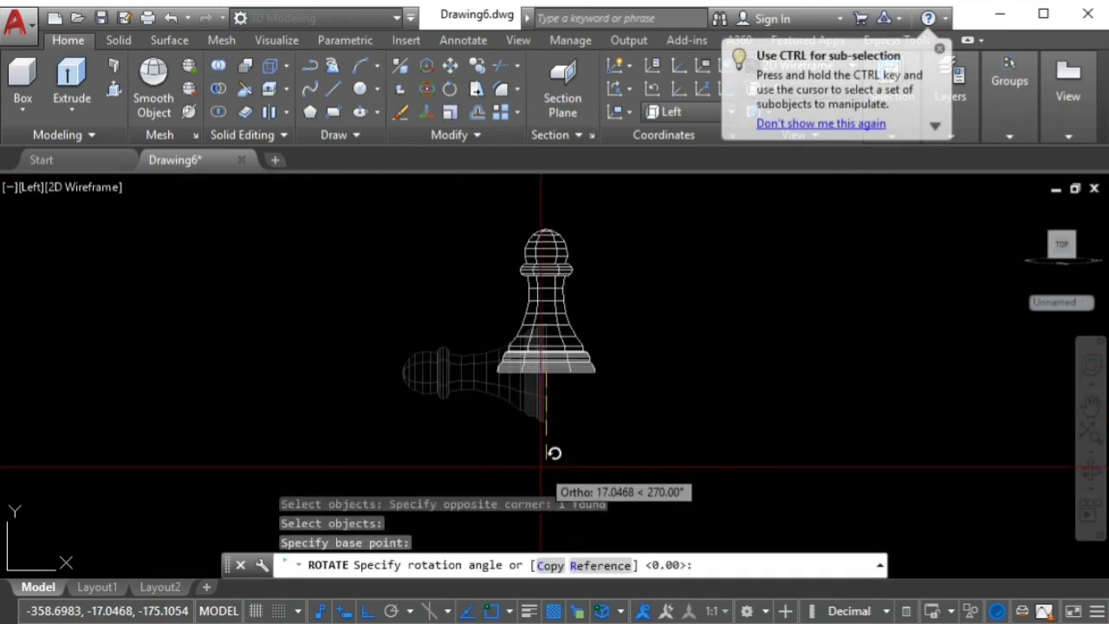
click(553, 452)
middle_drag(553, 452, 466, 509)
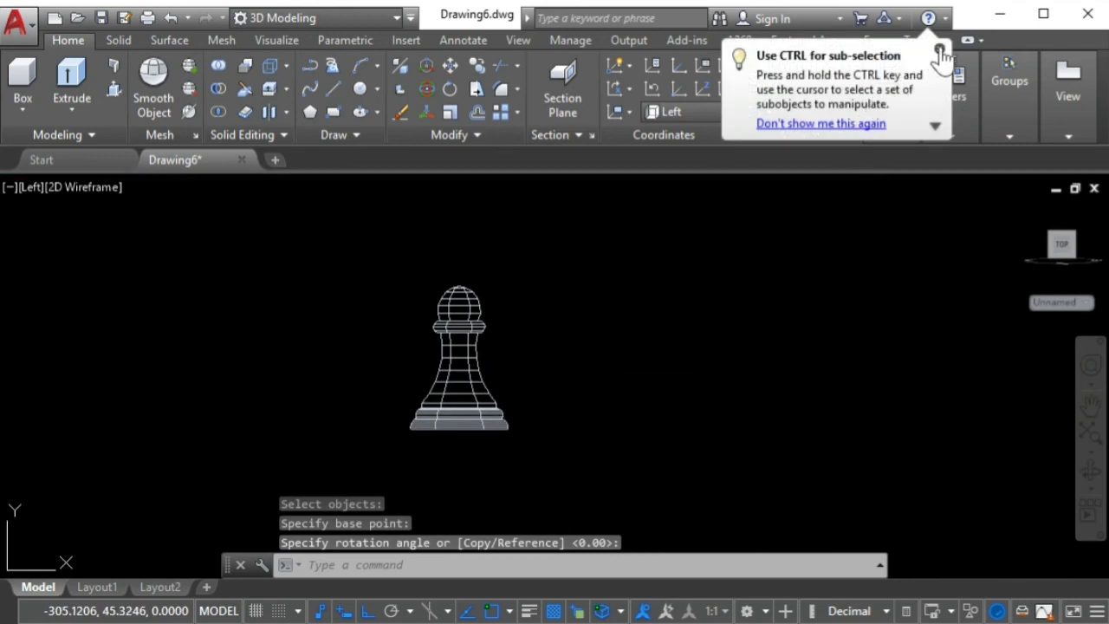
click(939, 50)
middle_drag(786, 265, 756, 271)
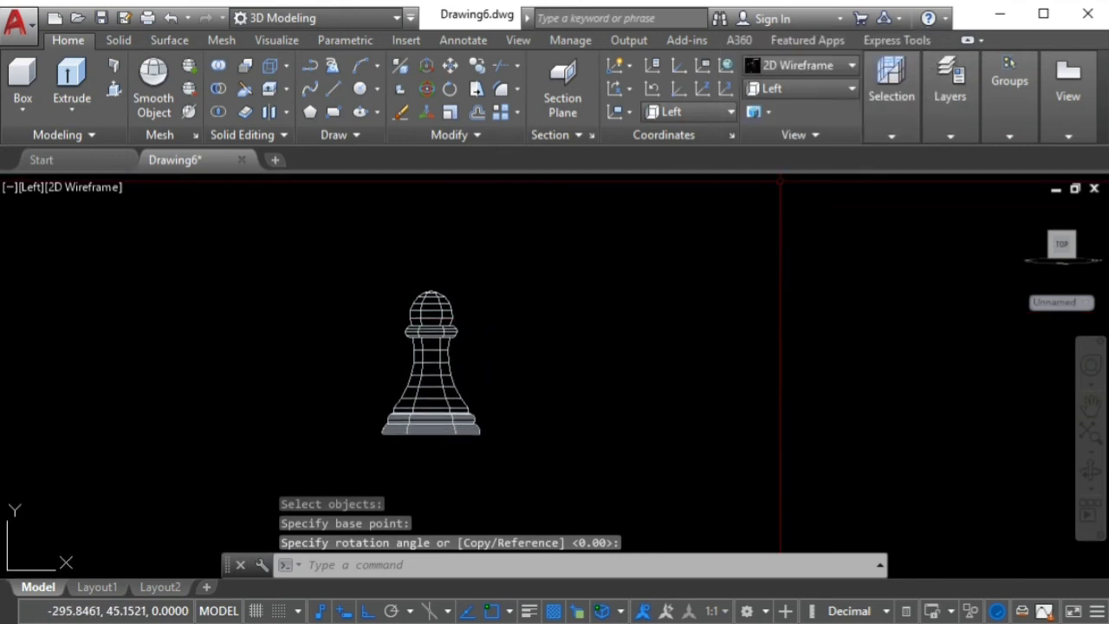
Switch to the SW Isometric view and centre the upright pawn
click(836, 91)
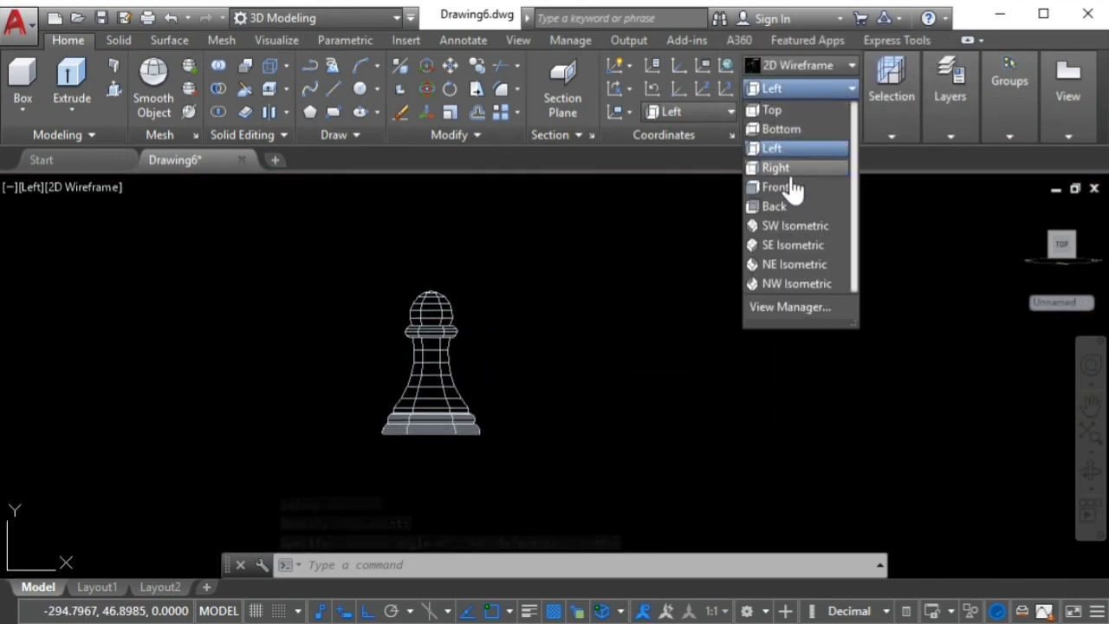
click(798, 227)
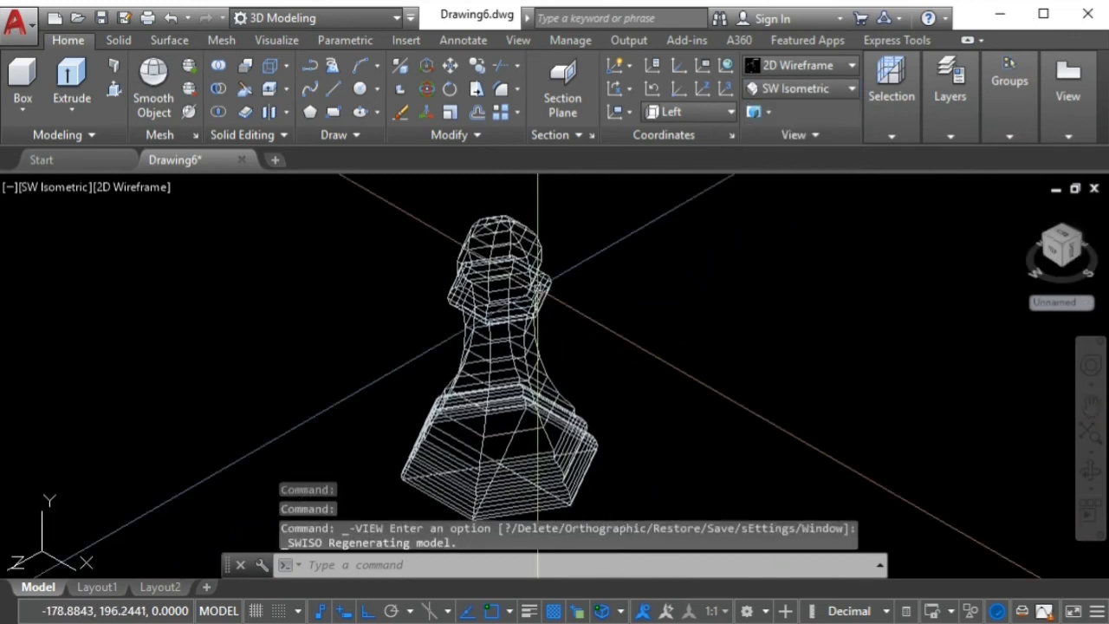
mouse_move(535, 286)
middle_down()
mouse_move(504, 352)
mouse_move(572, 361)
middle_up()
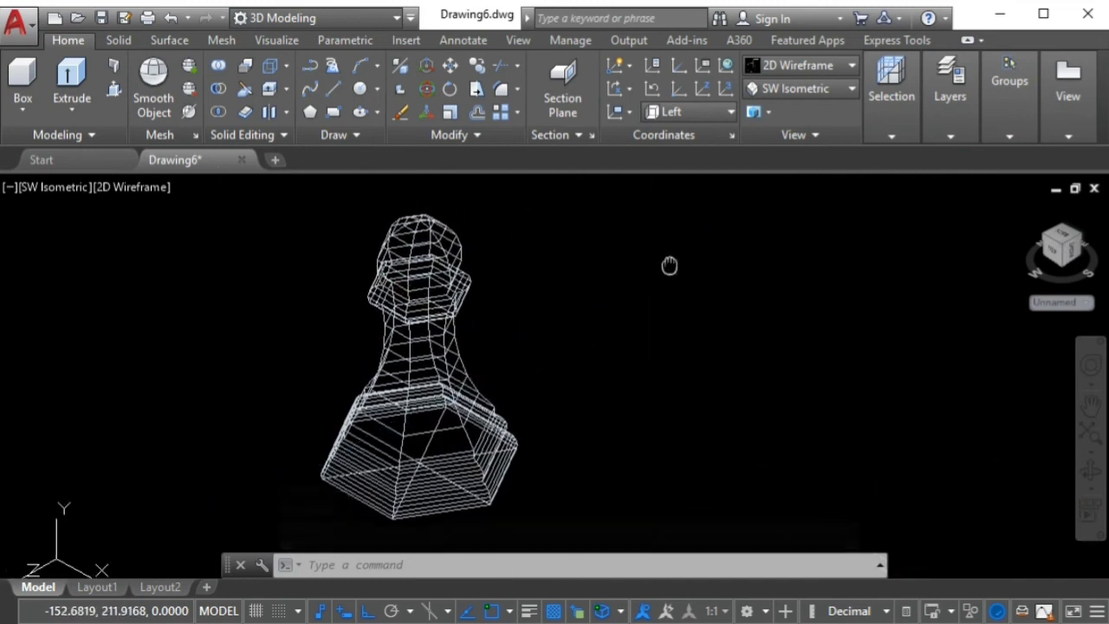
click(823, 78)
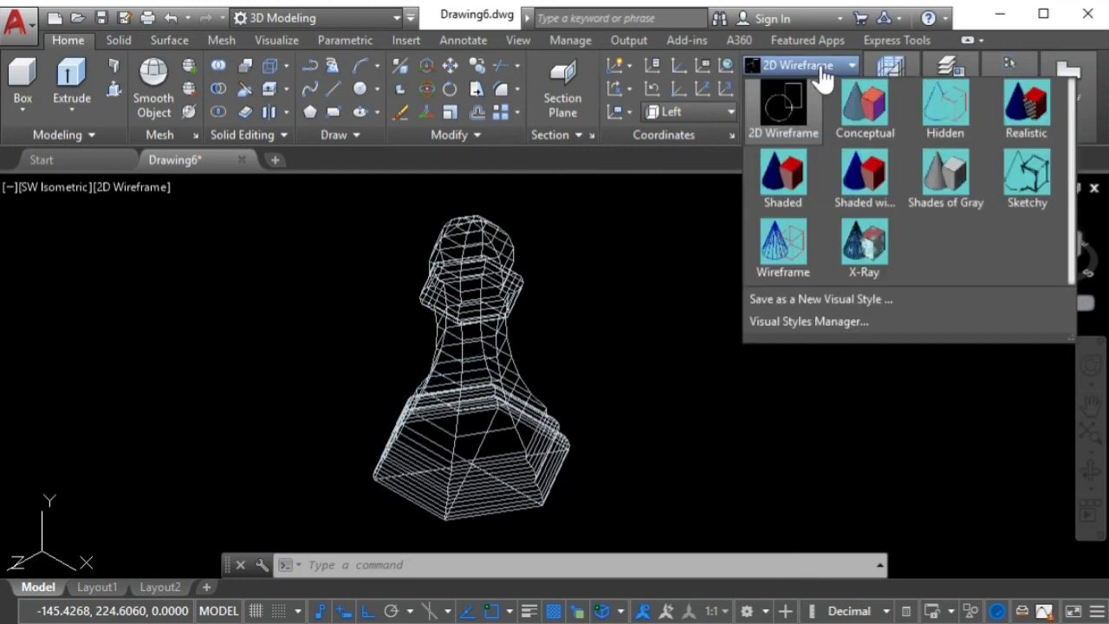
Shade the pawn in the Realistic visual style
click(1016, 132)
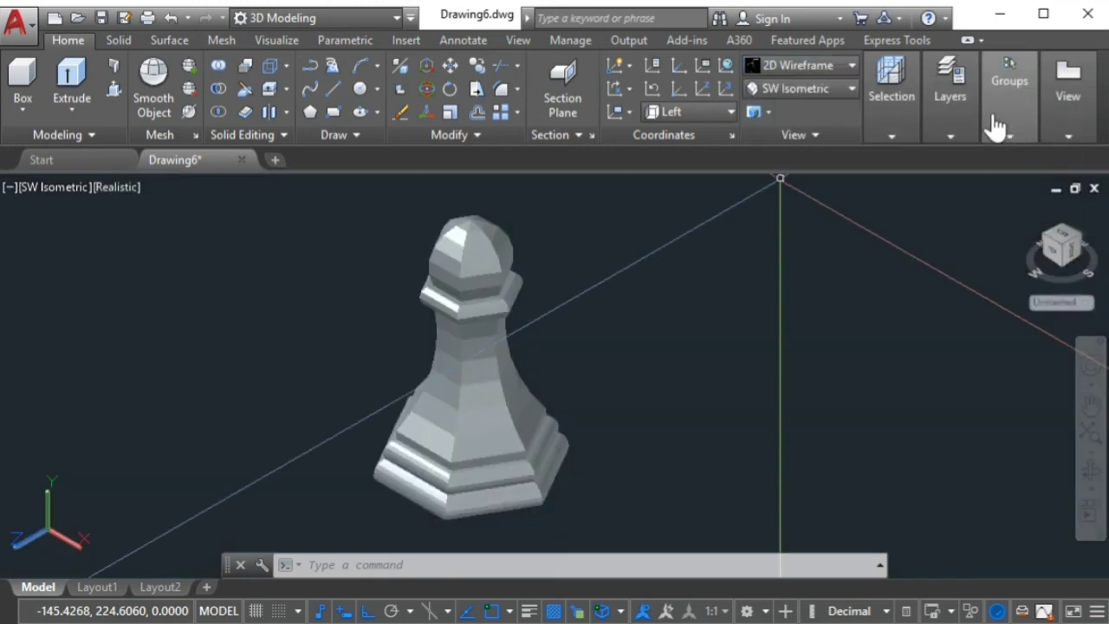
middle_drag(621, 309, 530, 327)
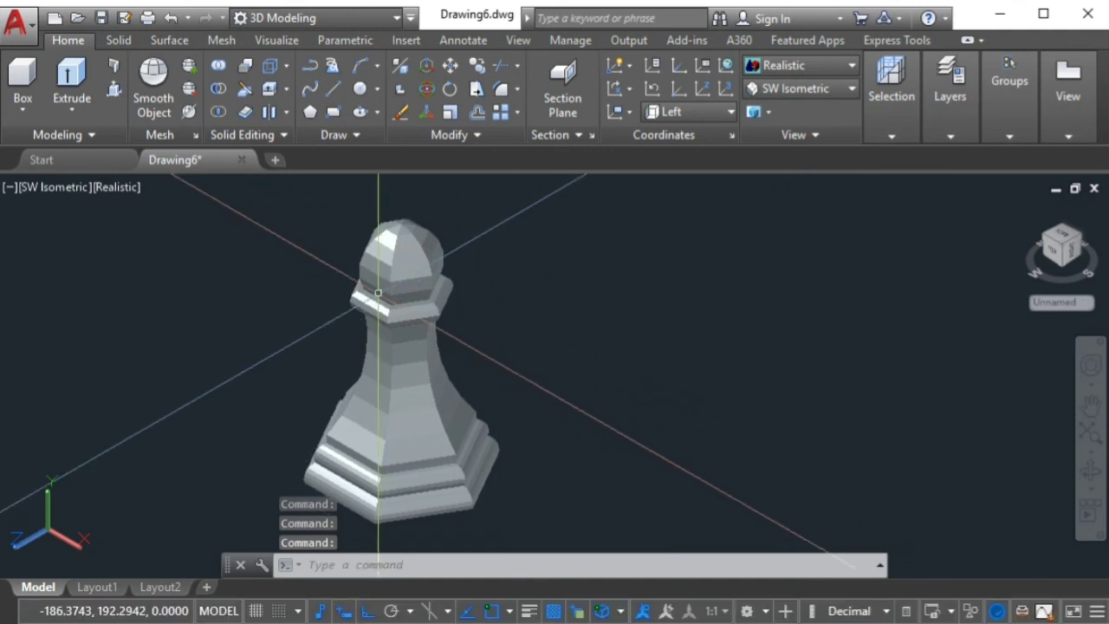
click(217, 44)
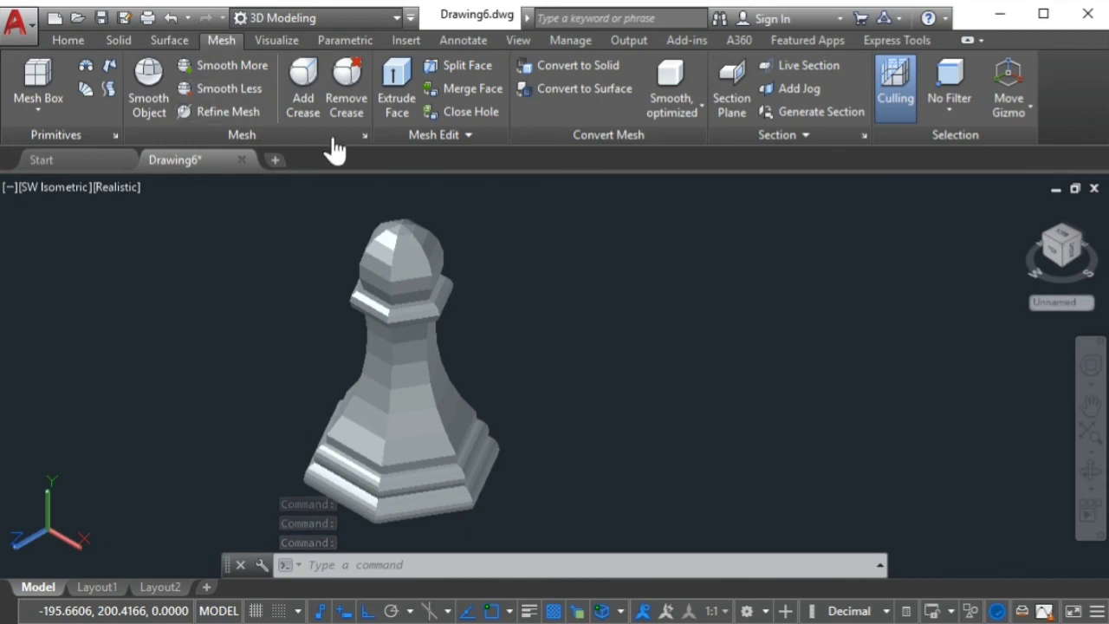
click(365, 136)
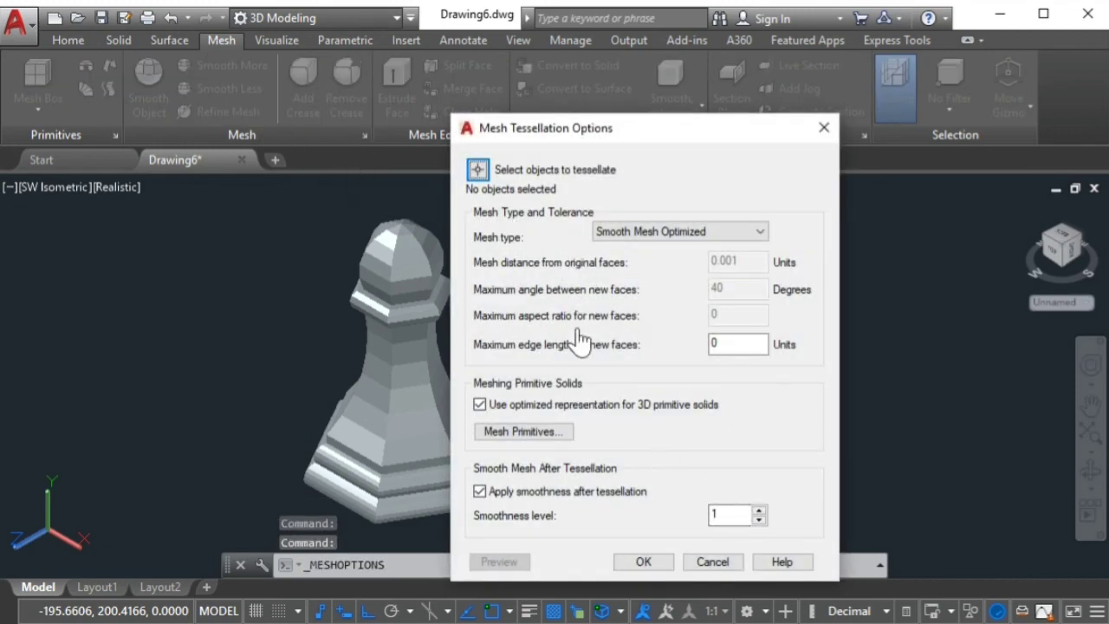
click(643, 562)
middle_drag(495, 304, 488, 301)
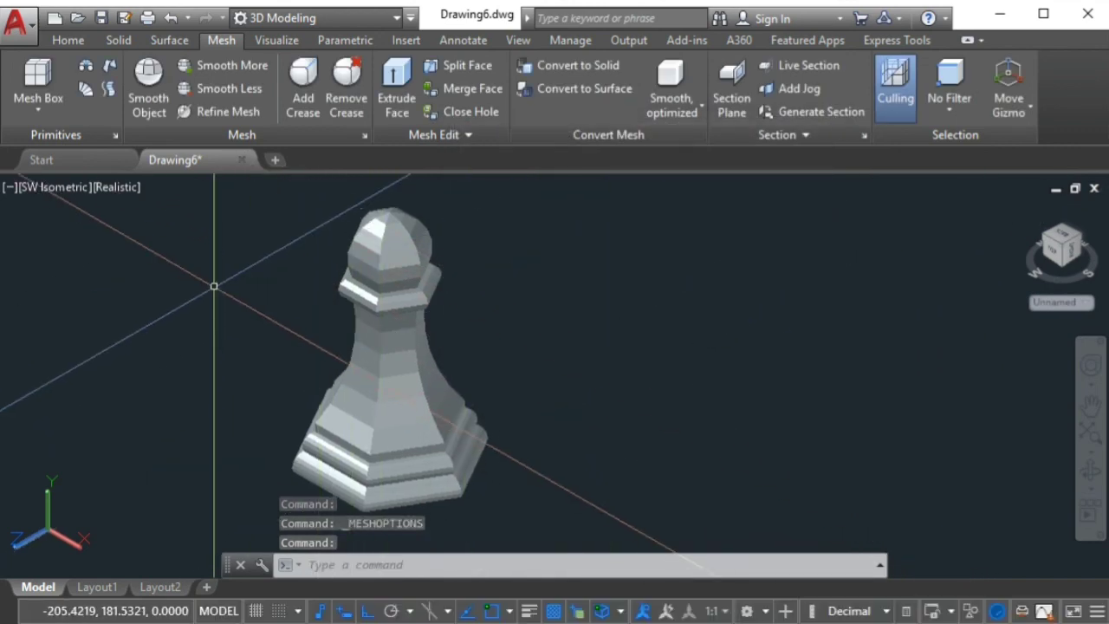
middle_drag(215, 288, 246, 293)
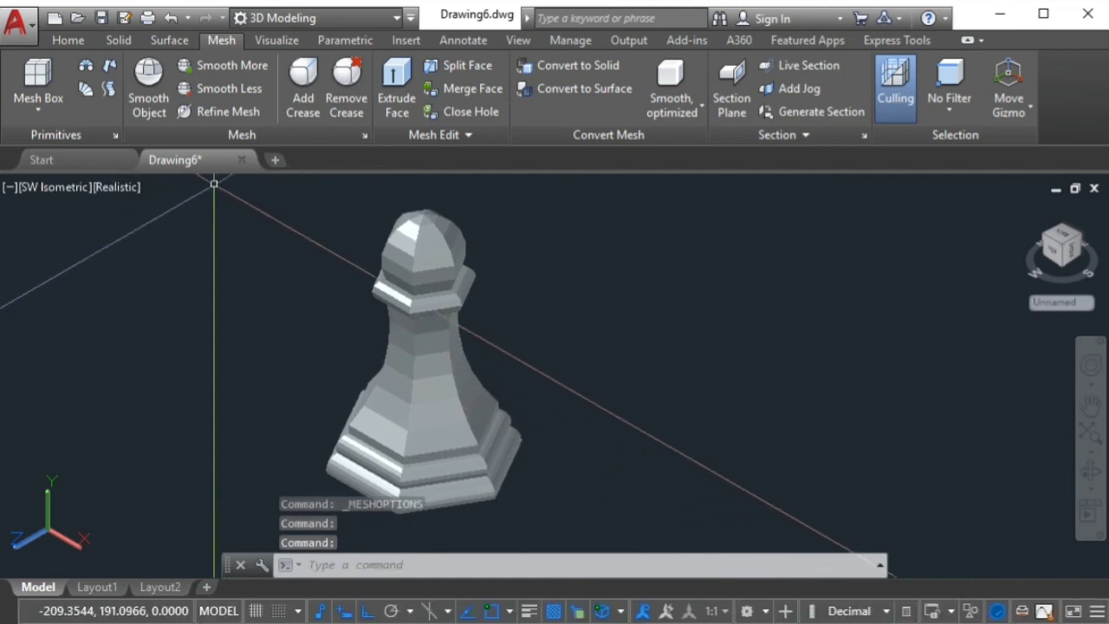
Apply Smooth More to the pawn mesh, raising its smoothness by one level
click(233, 76)
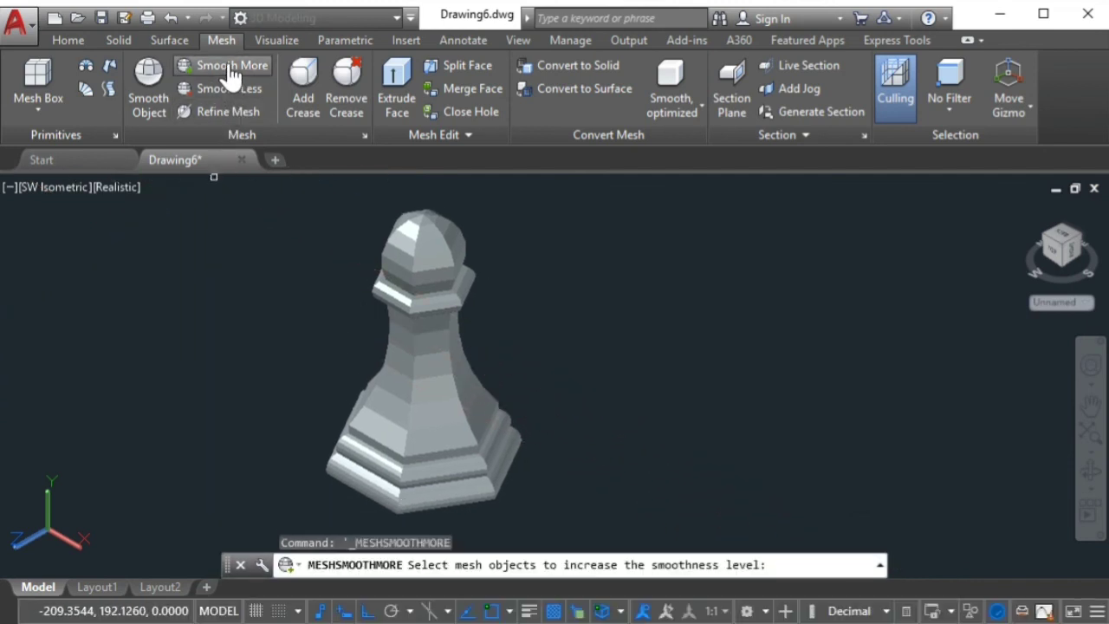
click(425, 269)
key(Return)
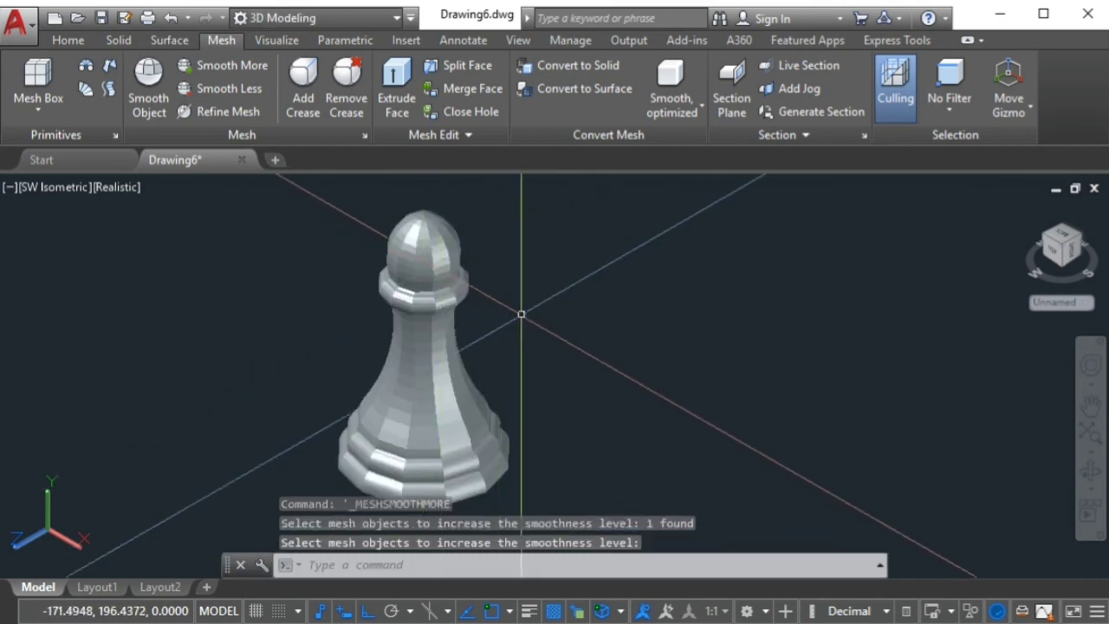
middle_drag(520, 315, 475, 323)
scroll(441, 315, down, 2)
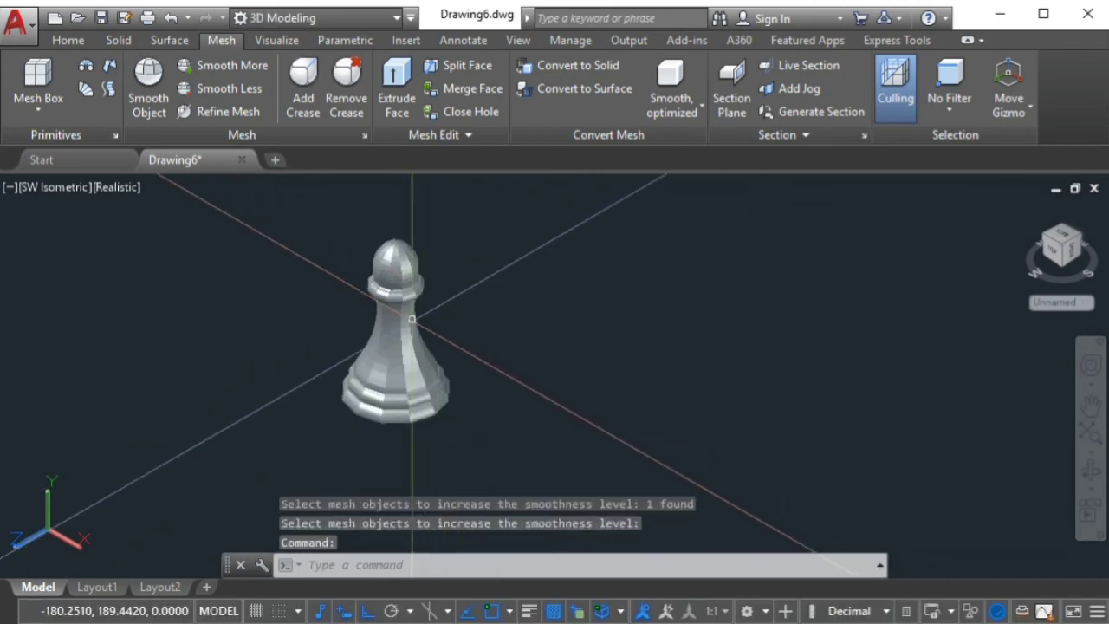
scroll(440, 315, up, 2)
middle_drag(448, 317, 490, 337)
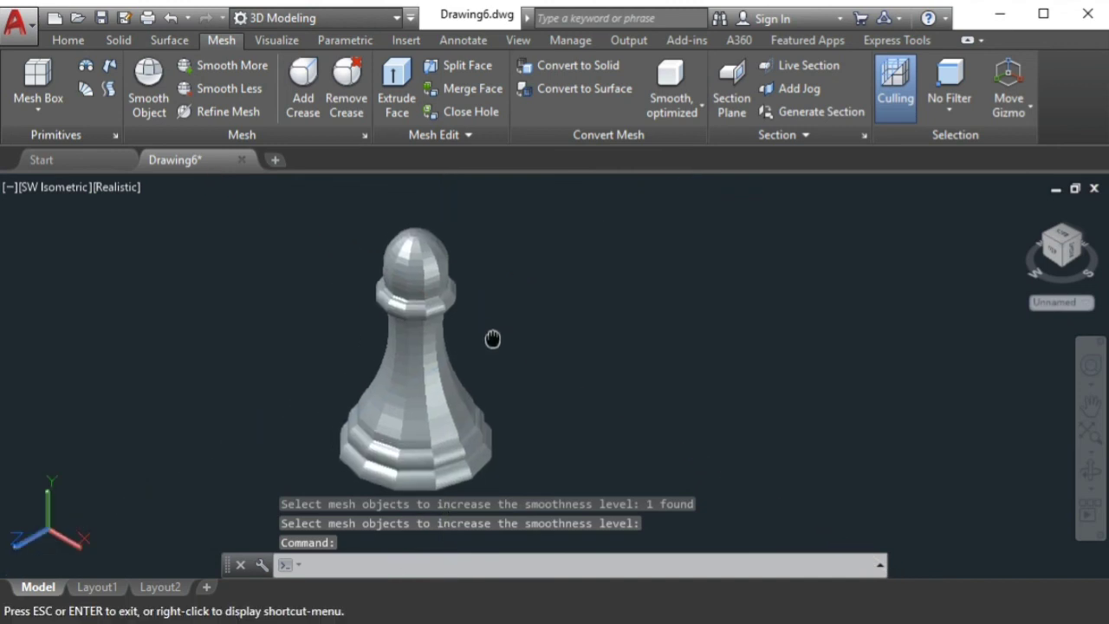